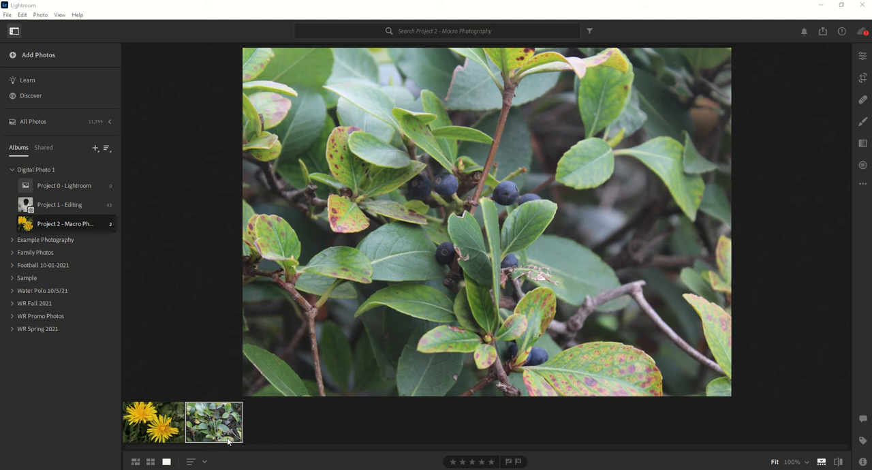
Step: Compare the yellow flower and berry plant photos in the Project 2 macro album, including their camera and file information
left_click(155, 426)
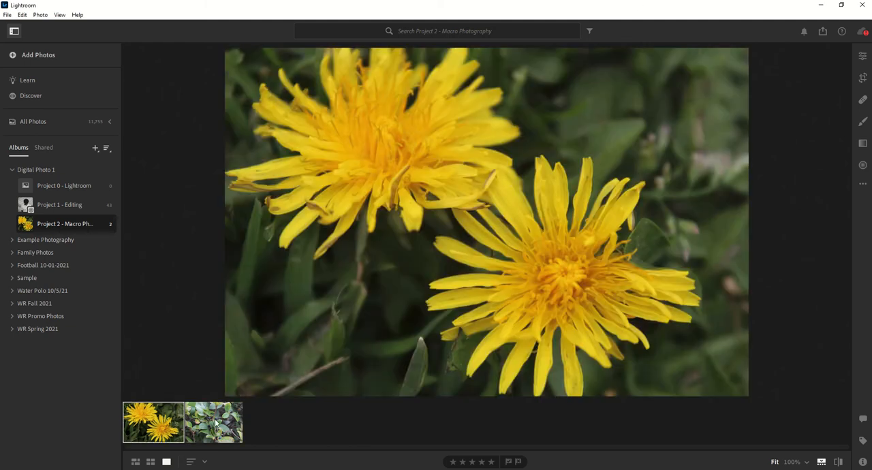
left_click(214, 423)
left_click(146, 423)
left_click(862, 462)
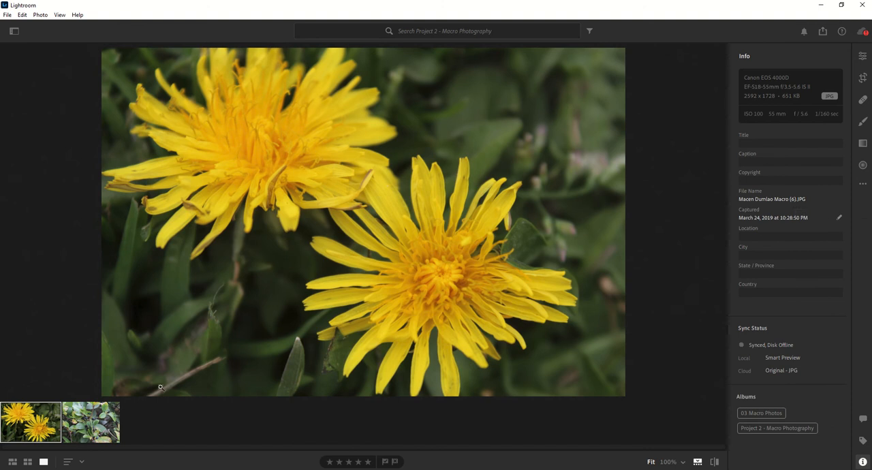
left_click(89, 425)
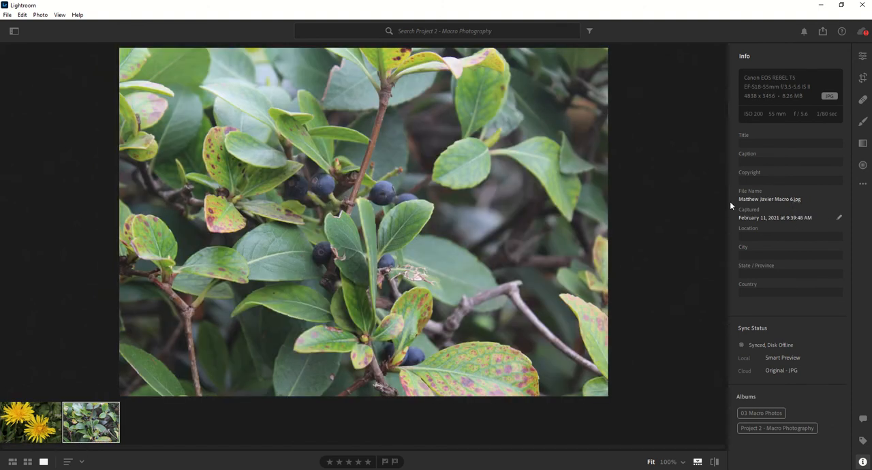
left_click(38, 418)
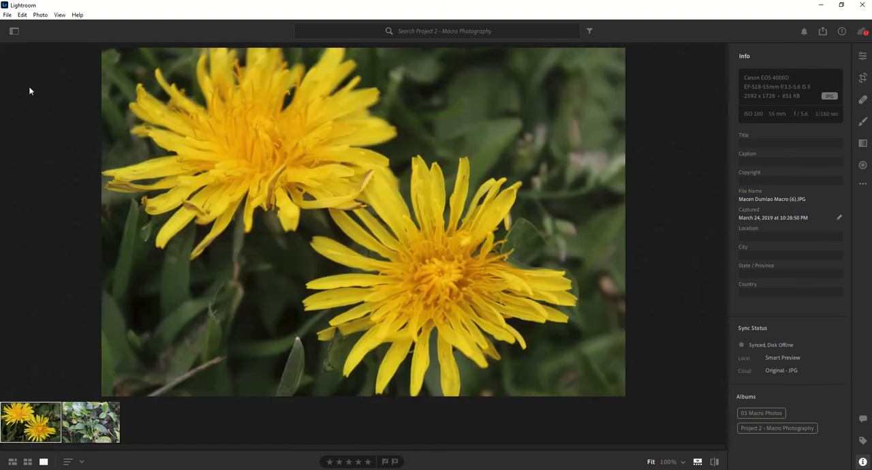
Step: Open the Discover community section and look through its featured Nature edits
left_click(10, 31)
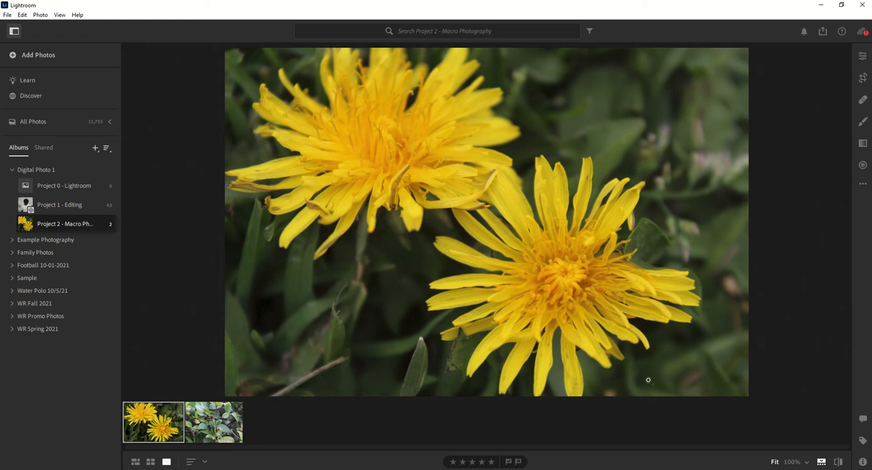
left_click(37, 95)
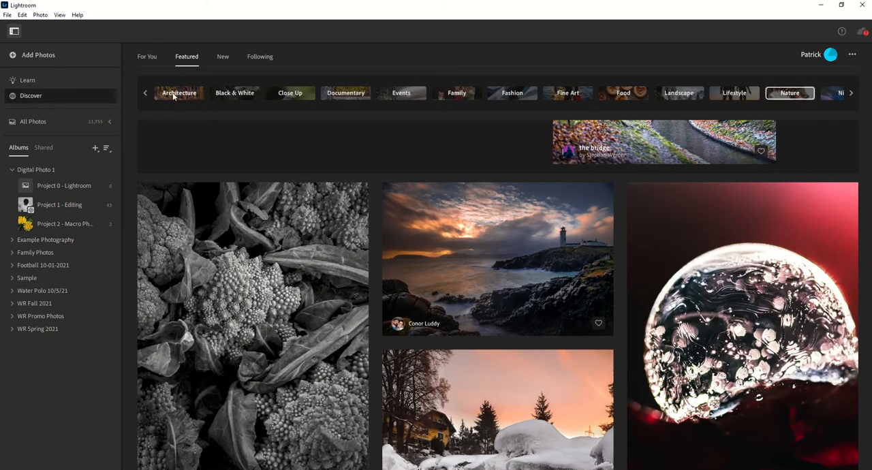
scroll(370, 248, "down", 2)
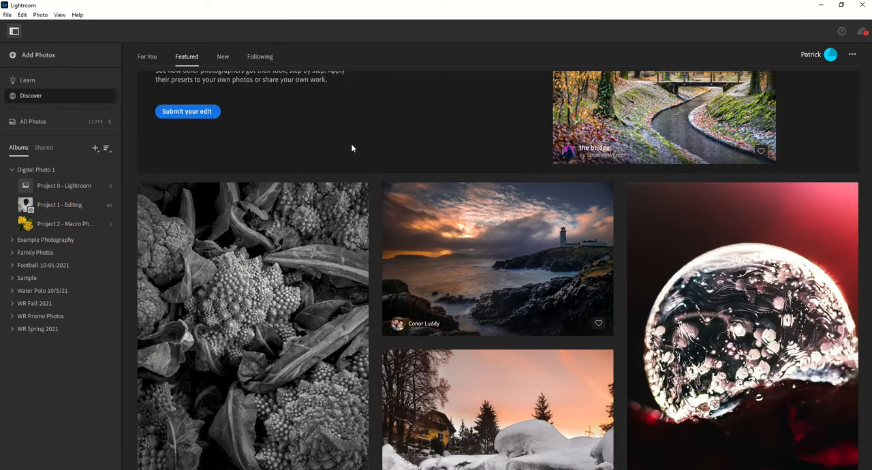
scroll(375, 135, "down", 2)
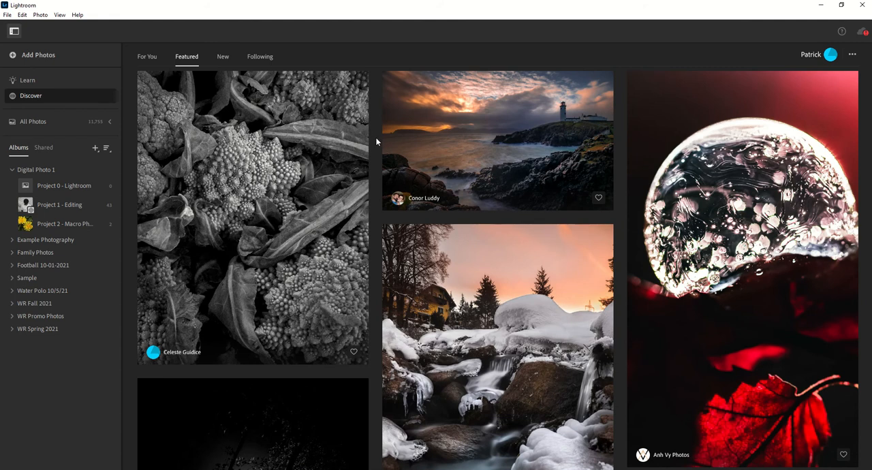
scroll(377, 141, "down", 2)
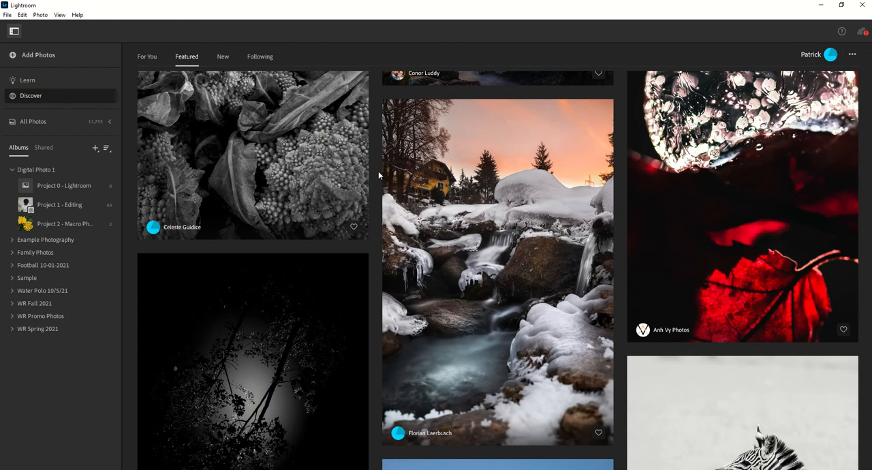
mouse_move(483, 201)
scroll(581, 209, "up", 2)
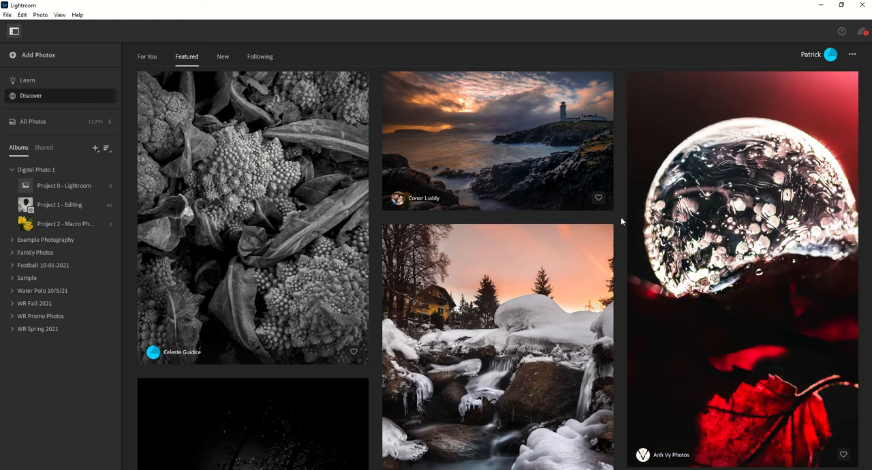
scroll(621, 216, "up", 2)
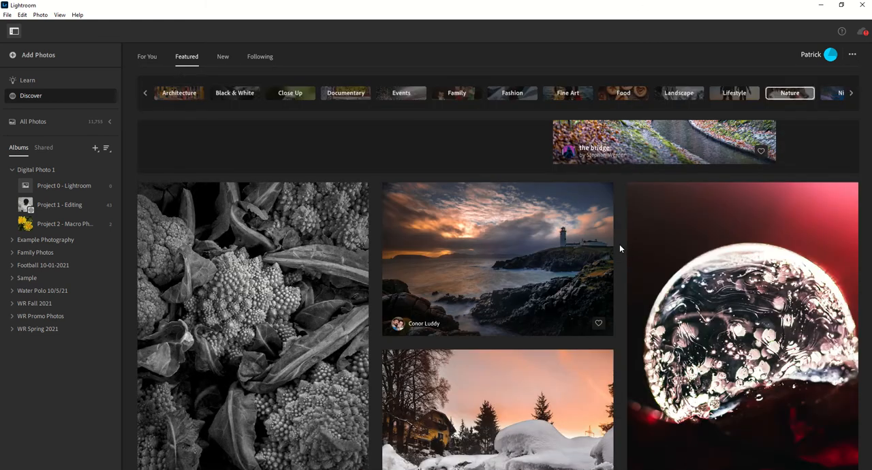
scroll(572, 259, "up", 2)
scroll(510, 280, "down", 2)
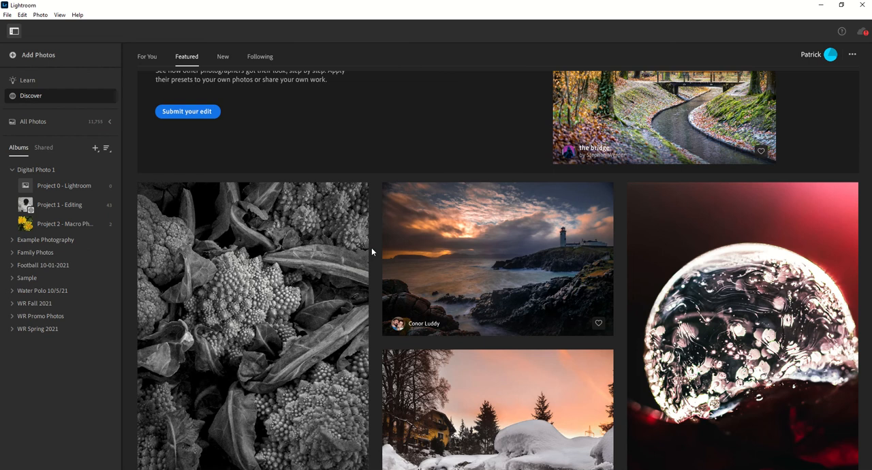
scroll(326, 243, "down", 2)
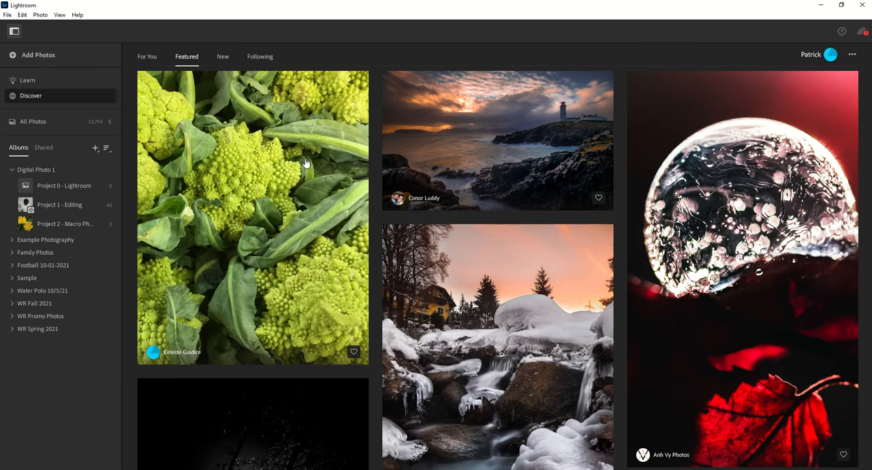
scroll(372, 152, "up", 4)
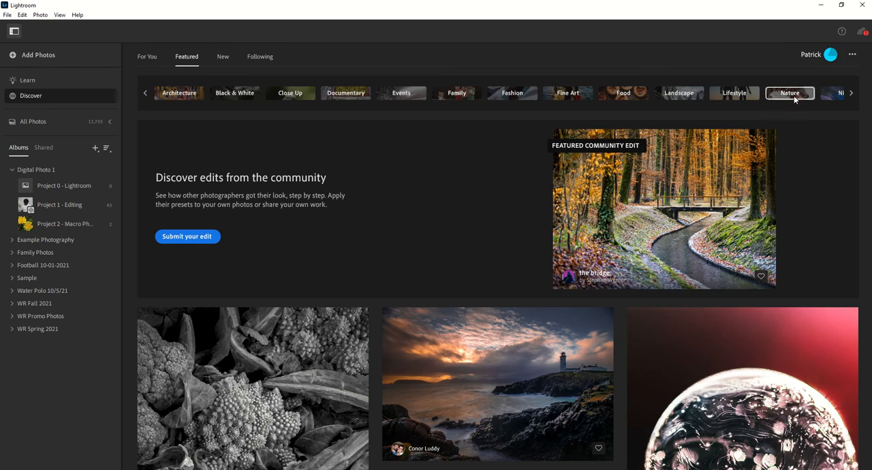
Step: Show the featured Close Up edits and look through the full range of photo categories
left_click(276, 97)
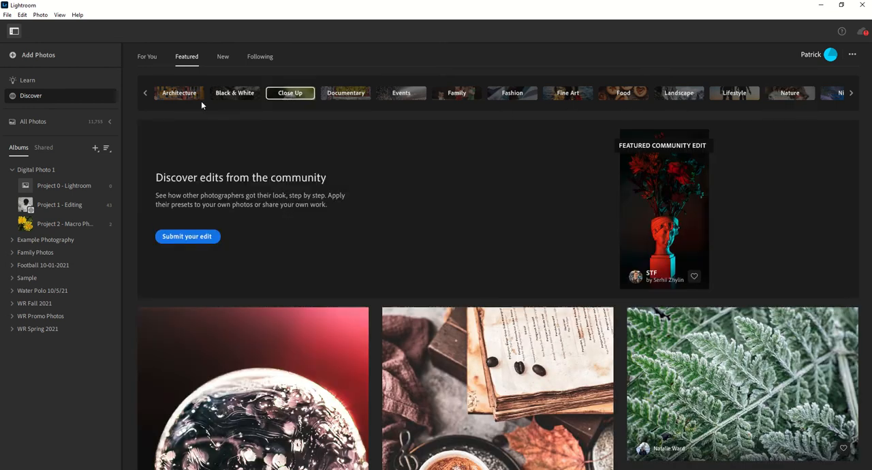
scroll(201, 102, "down", 2)
scroll(281, 172, "up", 2)
left_click(146, 94)
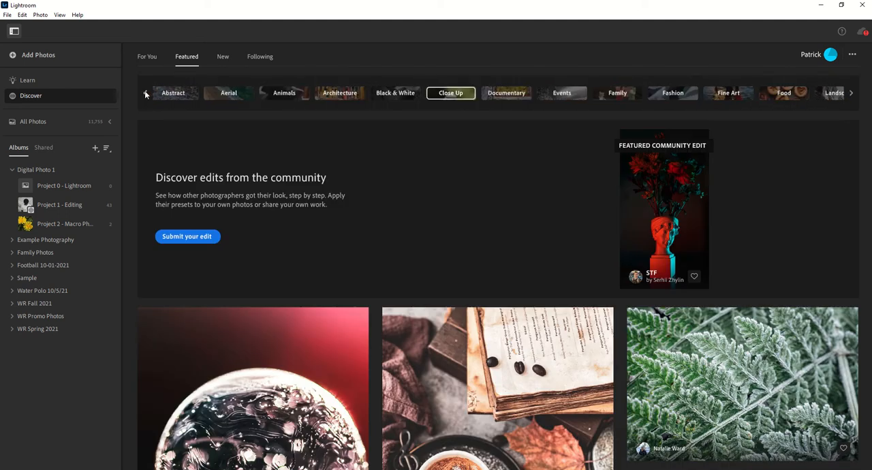
left_click(146, 93)
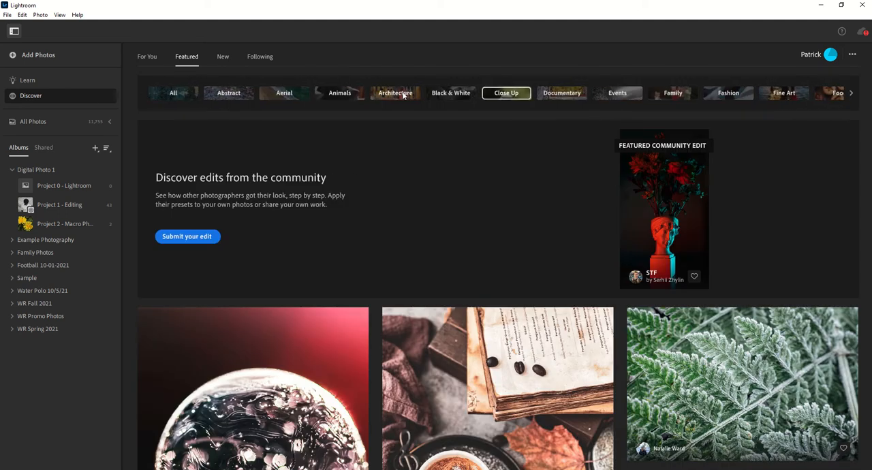
left_click(851, 94)
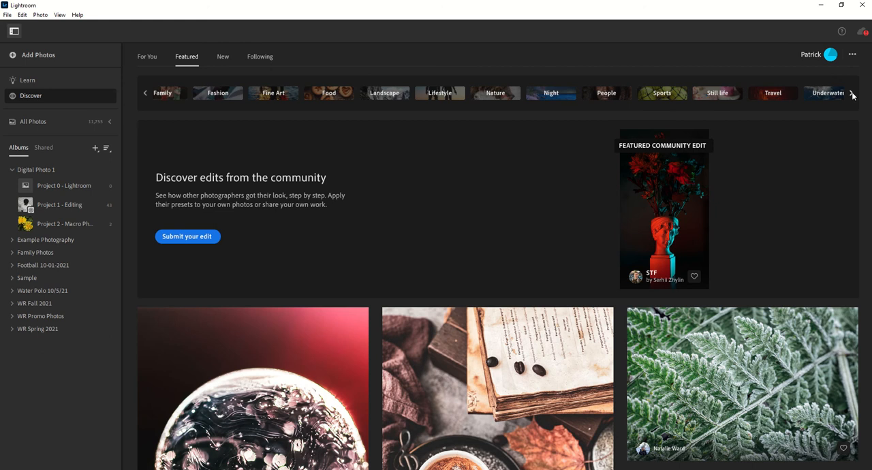
Step: Switch the featured edits to the Nature category and browse for a close-up photo of dried leaves
left_click(494, 99)
scroll(427, 183, "down", 15)
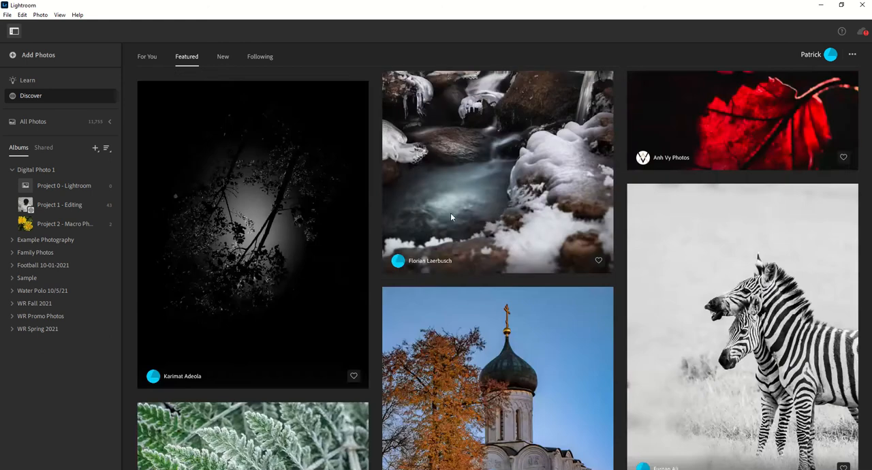
scroll(383, 252, "down", 5)
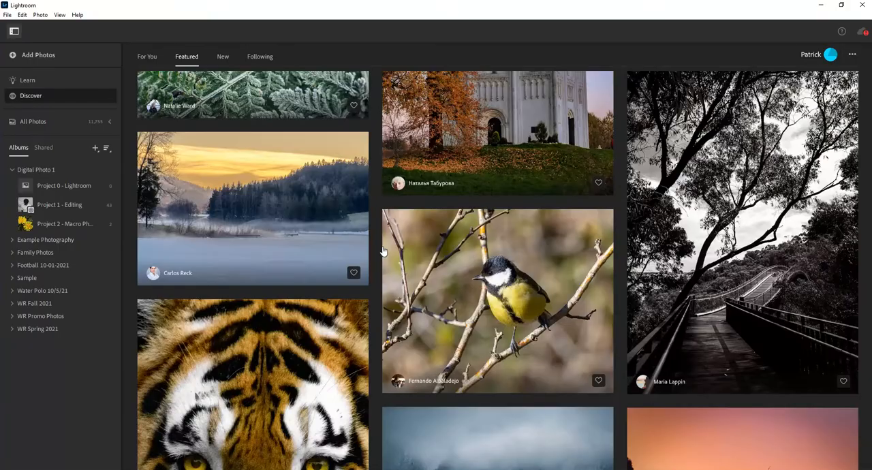
scroll(376, 251, "down", 5)
scroll(376, 253, "down", 3)
scroll(376, 255, "down", 4)
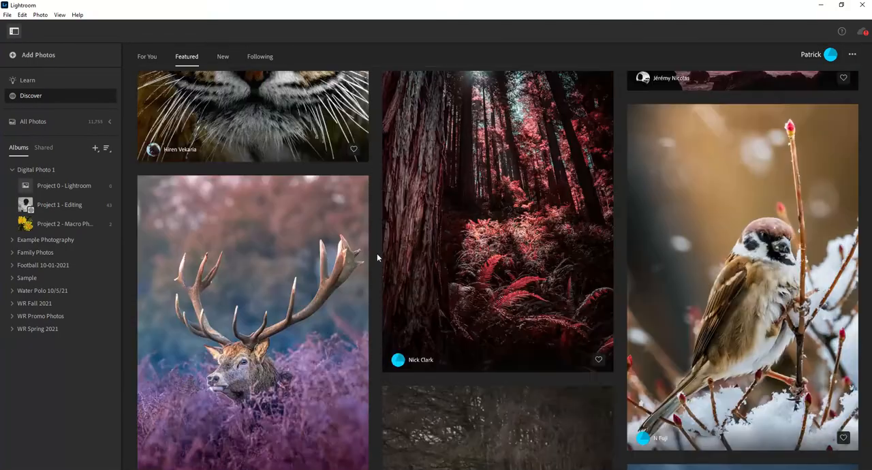
scroll(374, 271, "down", 10)
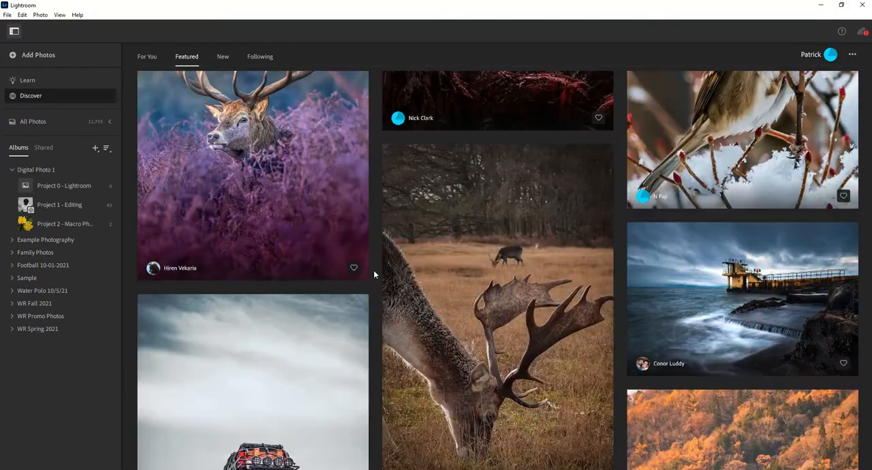
scroll(374, 276, "down", 12)
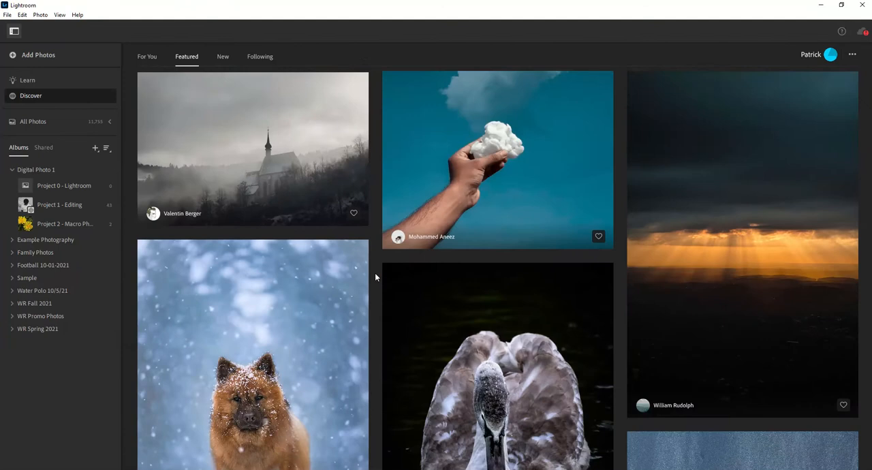
scroll(375, 277, "down", 12)
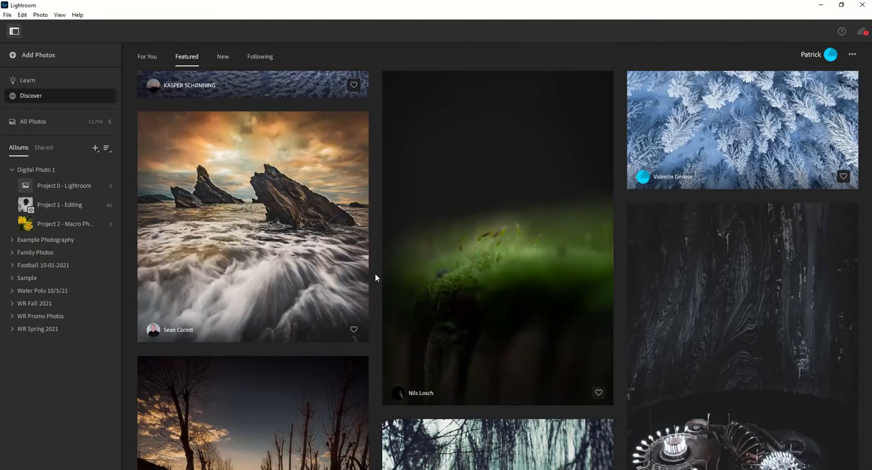
scroll(376, 282, "down", 5)
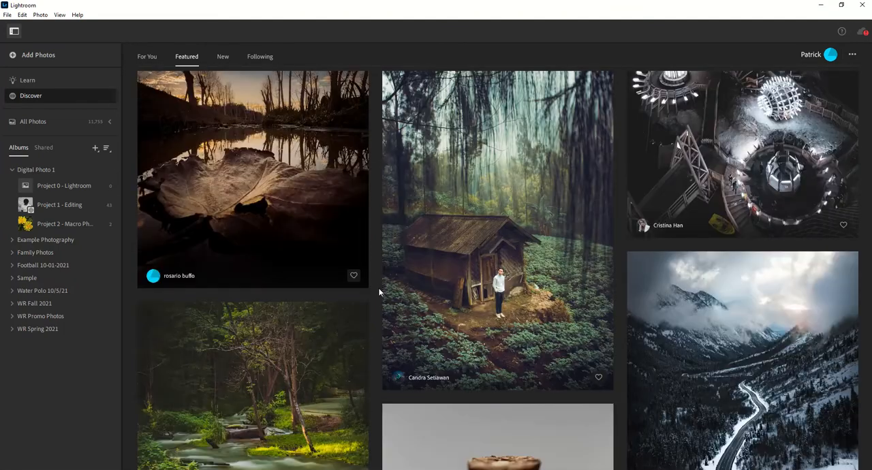
scroll(379, 293, "down", 10)
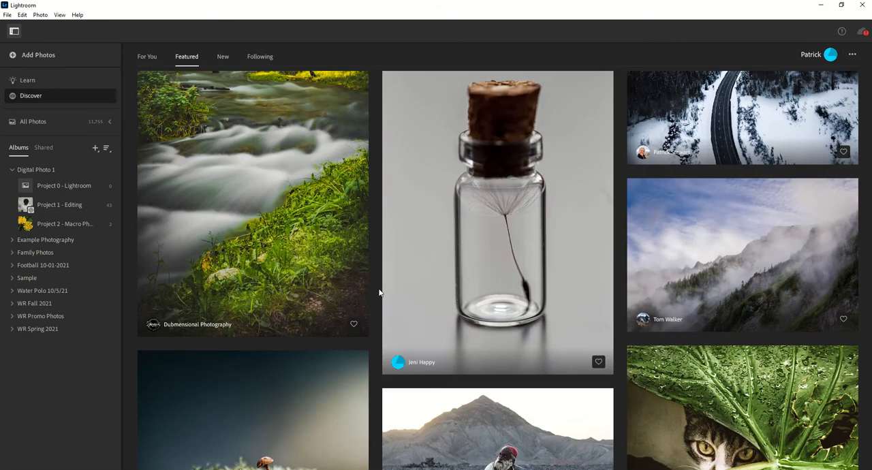
scroll(380, 292, "down", 4)
scroll(380, 292, "down", 12)
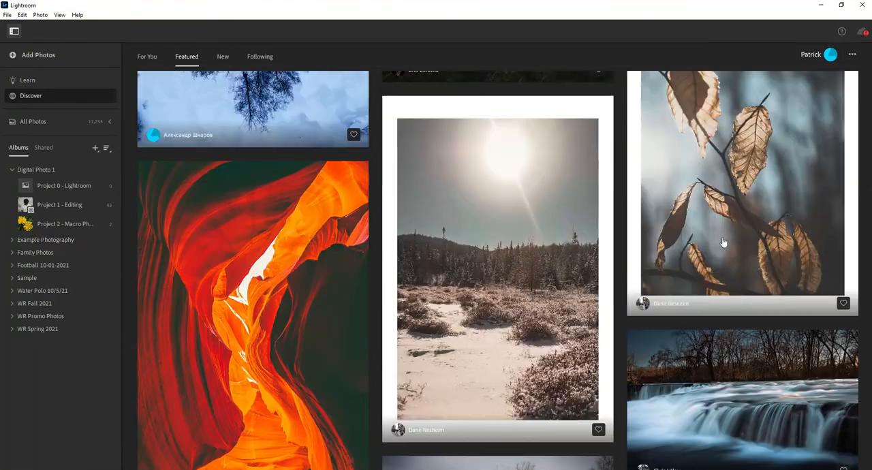
scroll(736, 212, "up", 2)
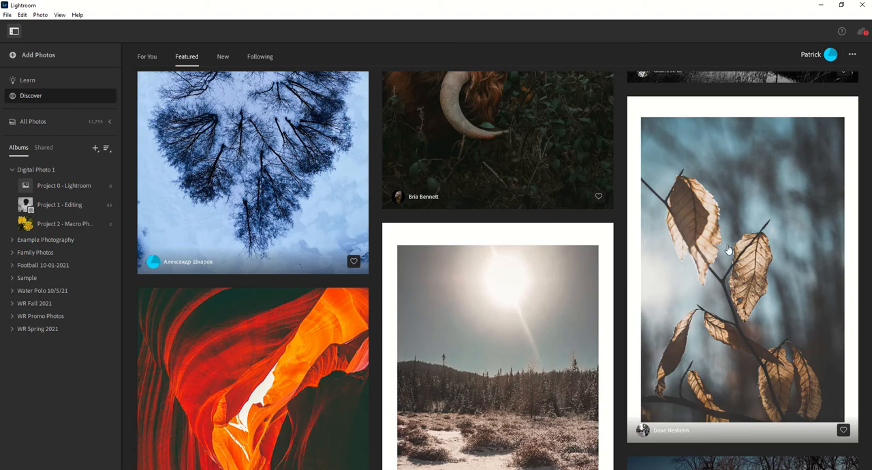
scroll(731, 248, "up", 3)
scroll(759, 299, "down", 2)
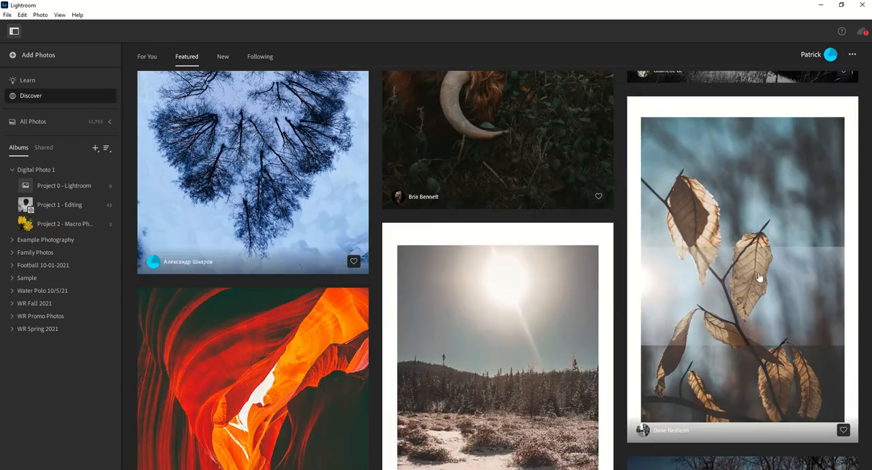
Step: Open the Life and Death dried-leaves photo and review its edit history from calibration through the light adjustments, point curve and saturation
left_click(730, 235)
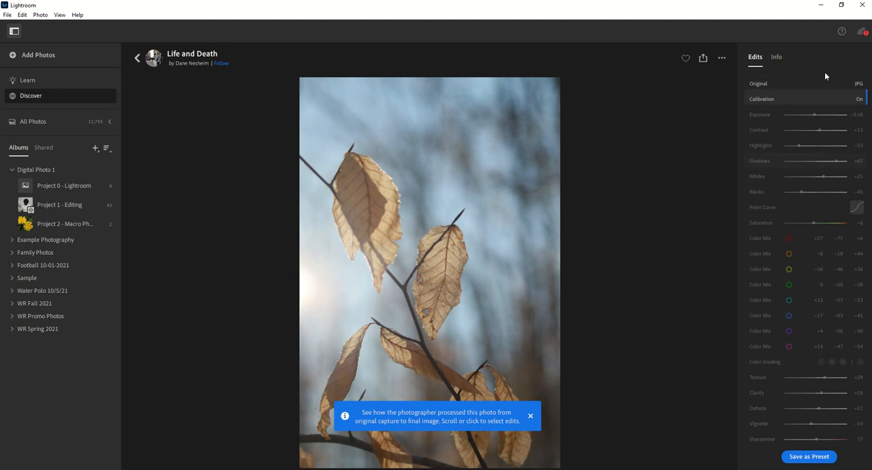
left_click(781, 112)
scroll(782, 162, "down", 1)
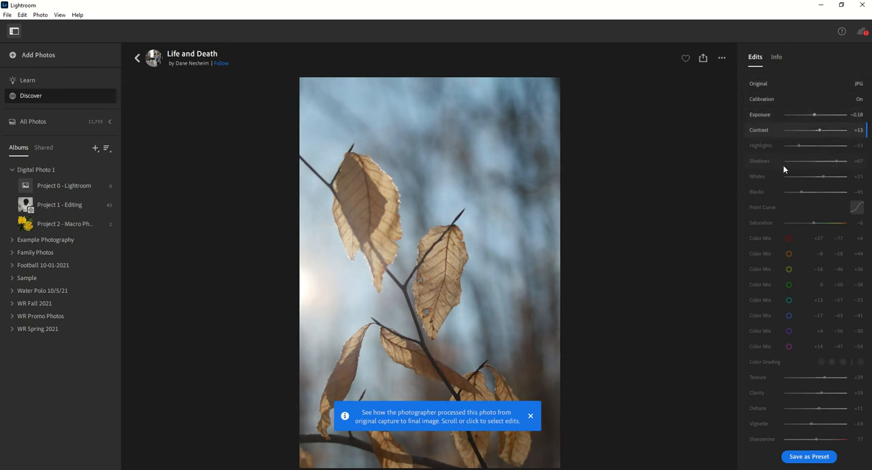
scroll(785, 188, "down", 1)
scroll(786, 201, "down", 1)
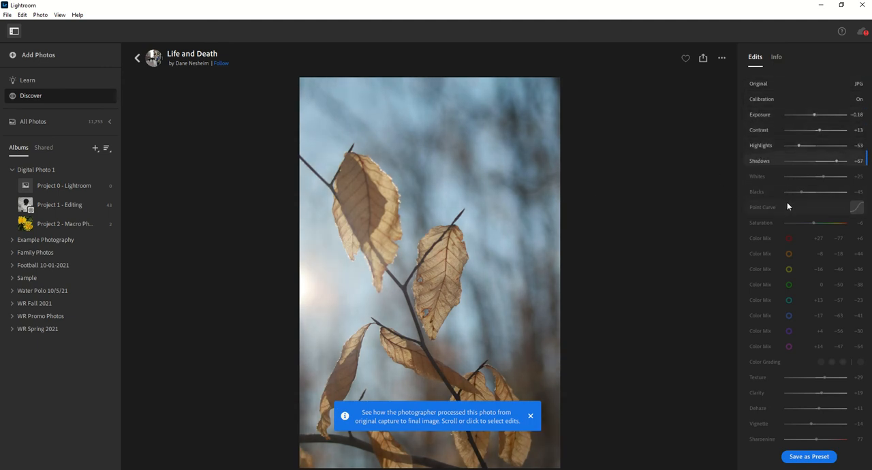
scroll(787, 200, "down", 1)
scroll(787, 201, "down", 1)
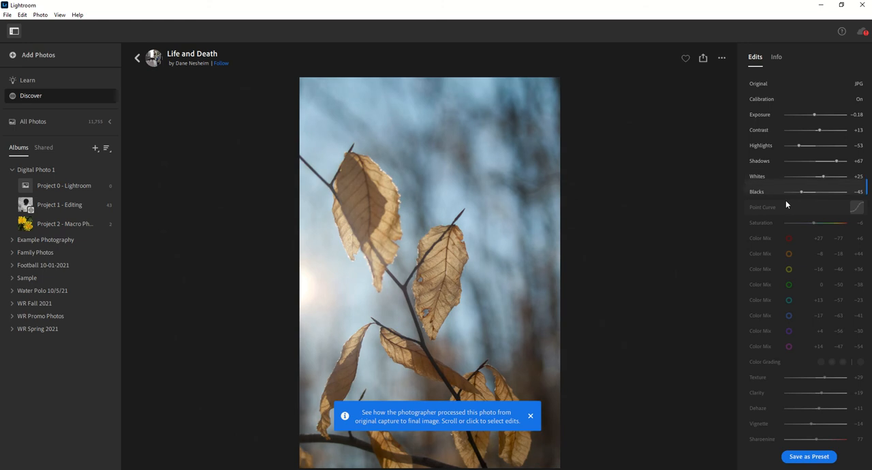
scroll(785, 201, "down", 1)
scroll(794, 222, "down", 1)
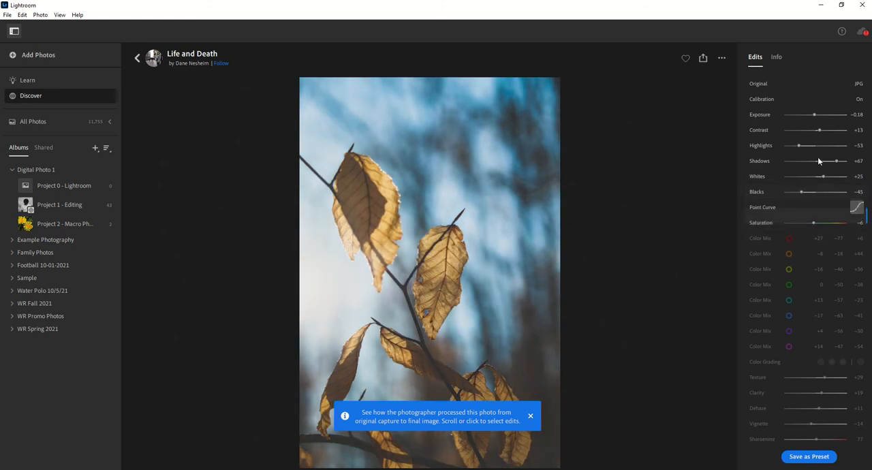
Step: Examine how each Color Mix adjustment changes the leaves and blue background in the Life and Death edit history
scroll(777, 92, "down", 1)
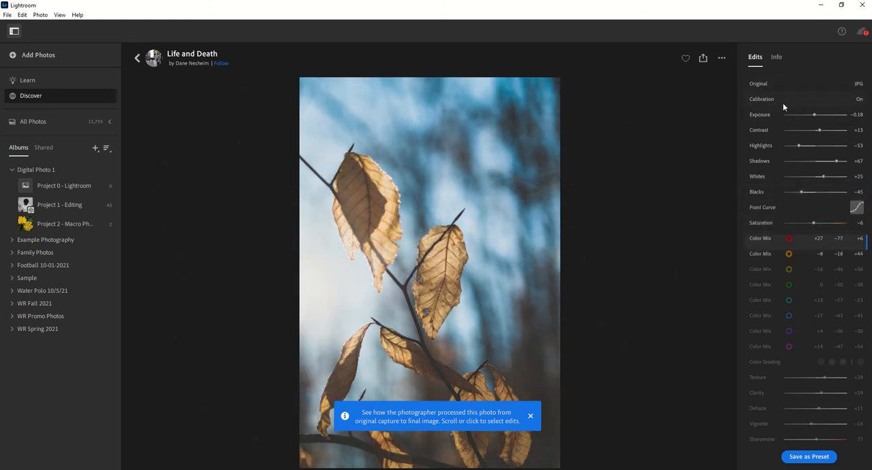
scroll(783, 105, "down", 1)
scroll(775, 147, "down", 1)
scroll(794, 239, "down", 1)
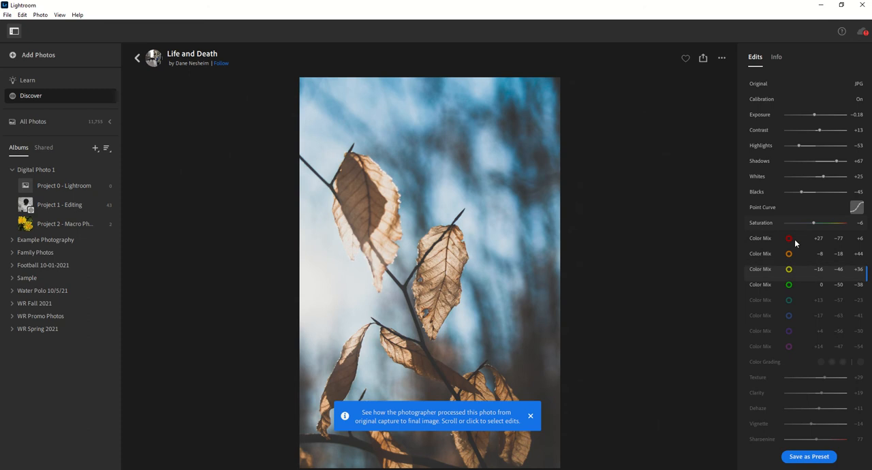
scroll(801, 344, "down", 1)
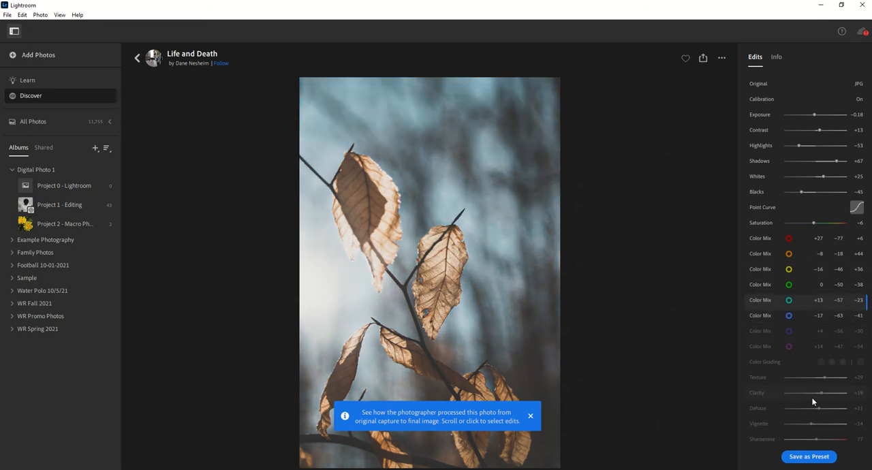
scroll(797, 383, "down", 1)
scroll(798, 398, "down", 1)
scroll(783, 360, "down", 1)
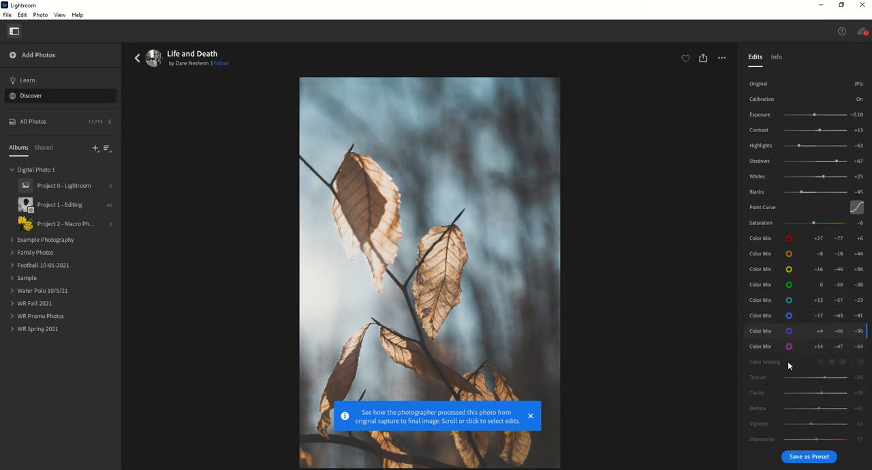
Step: Review the remaining edits of the dried-leaves photo, from color grading, texture and vignette through sharpening, noise reduction and lens corrections
scroll(782, 375, "down", 1)
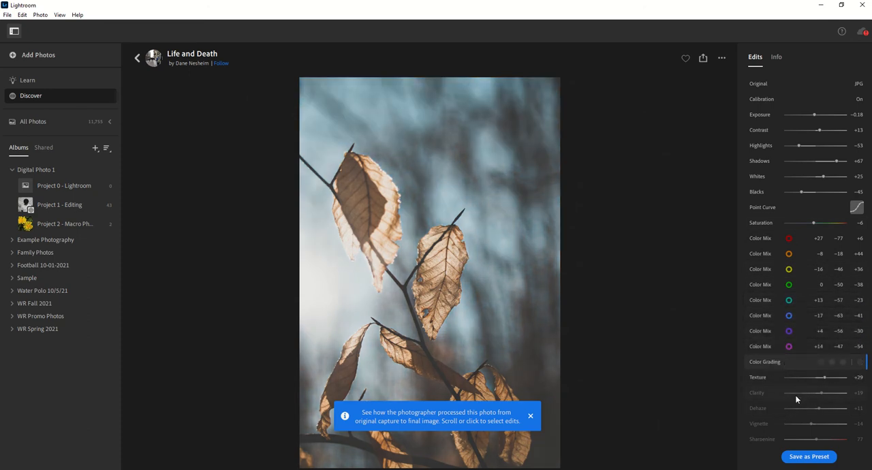
scroll(802, 389, "down", 1)
scroll(799, 389, "down", 1)
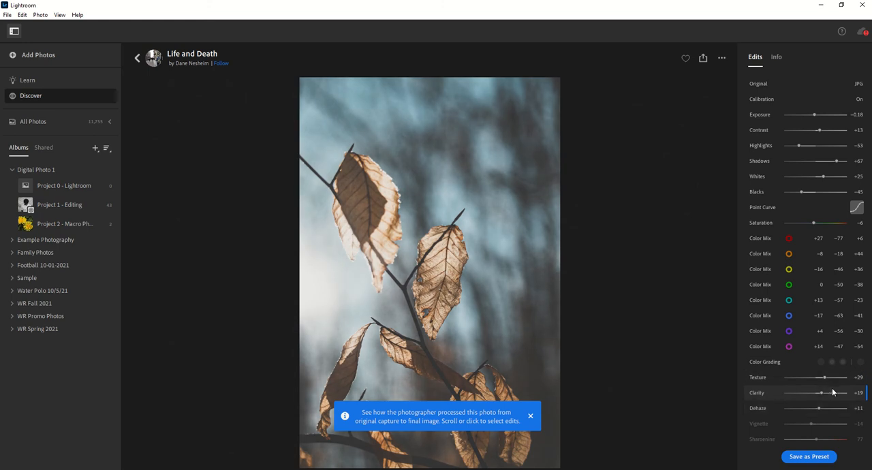
scroll(829, 402, "down", 1)
scroll(824, 417, "down", 1)
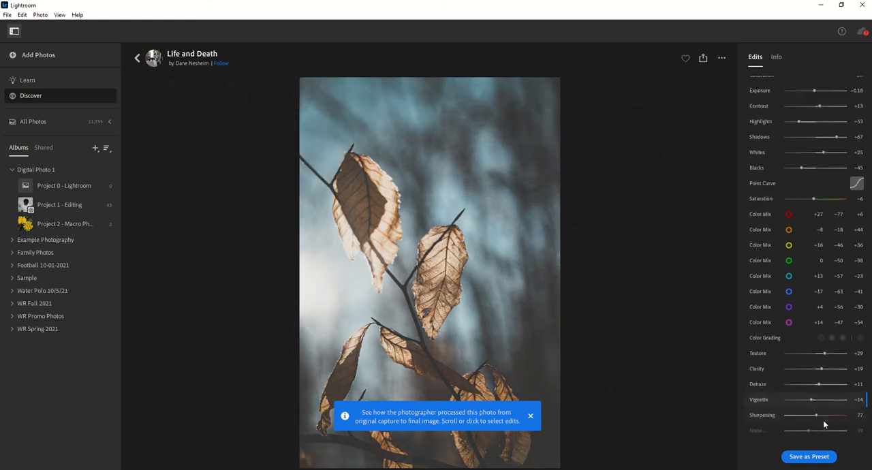
scroll(817, 420, "down", 1)
scroll(824, 428, "down", 1)
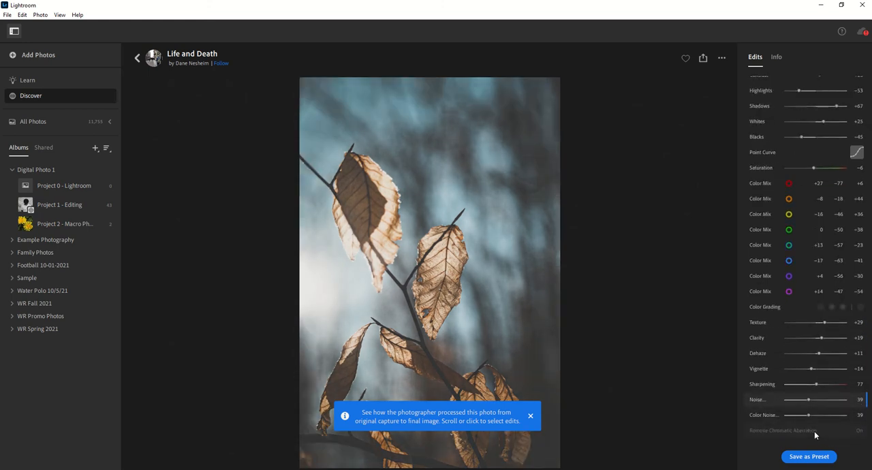
scroll(814, 432, "down", 1)
scroll(798, 422, "down", 1)
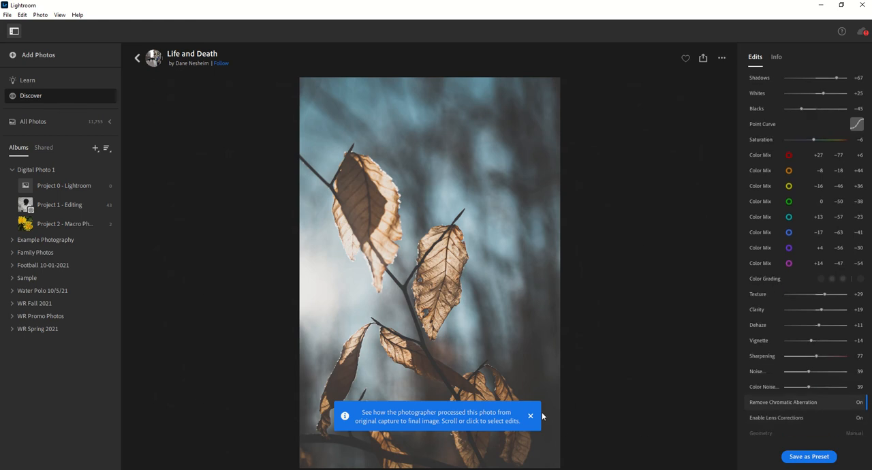
scroll(542, 416, "down", 1)
scroll(531, 419, "down", 1)
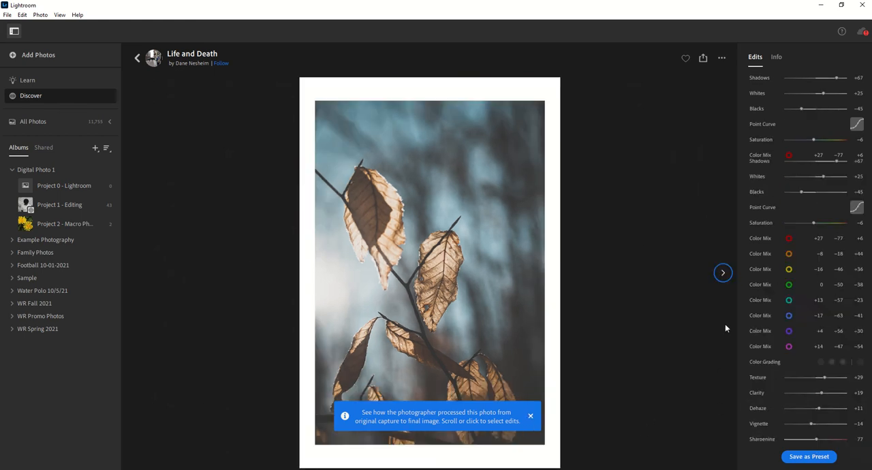
Step: Save the Life and Death photo's edits as a preset in the Saved Presets group, keeping the suggested name and included settings
left_click(800, 458)
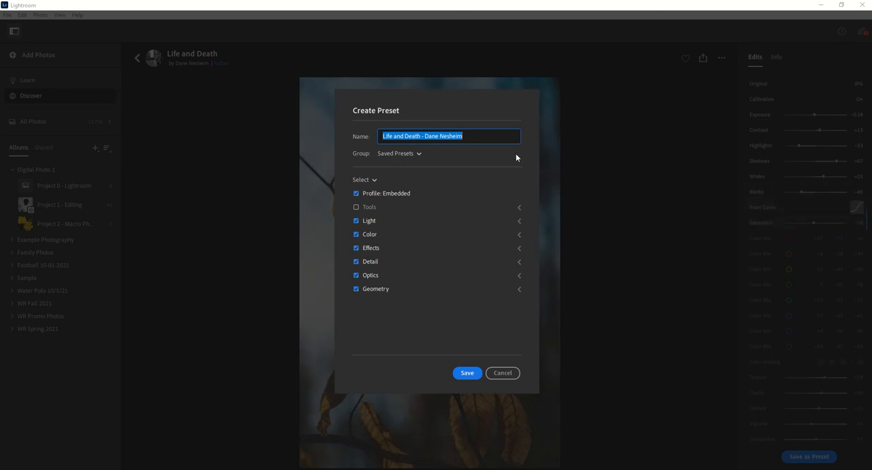
left_click(398, 153)
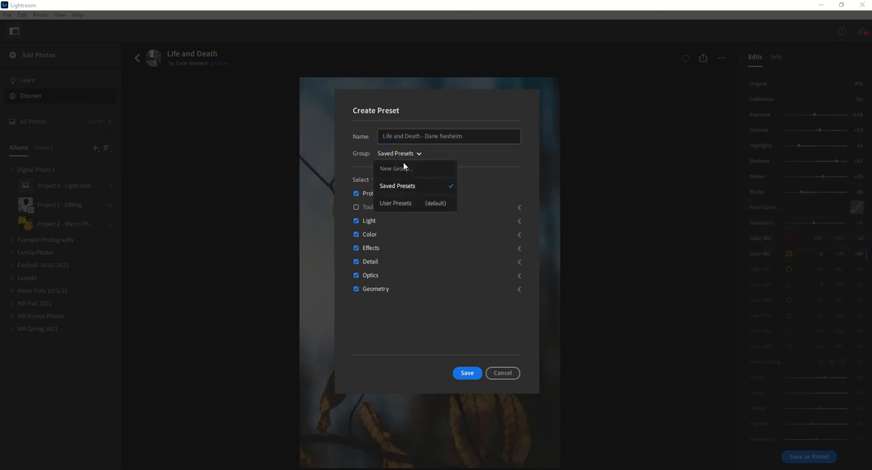
left_click(417, 184)
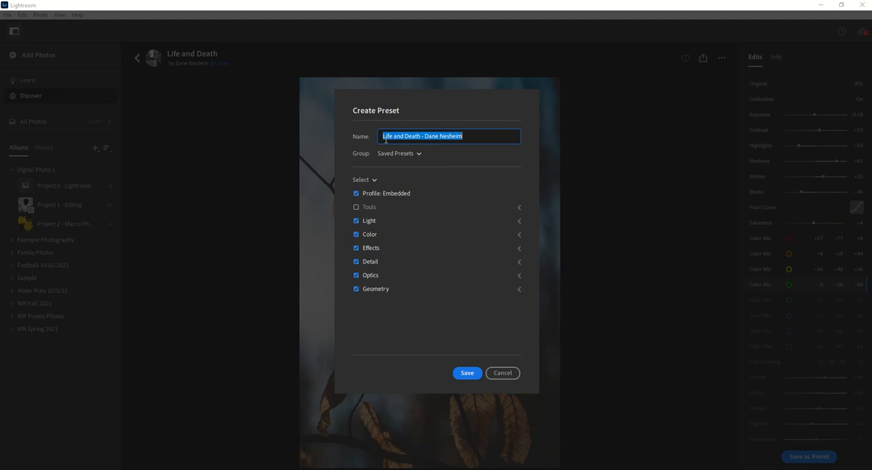
left_click(467, 373)
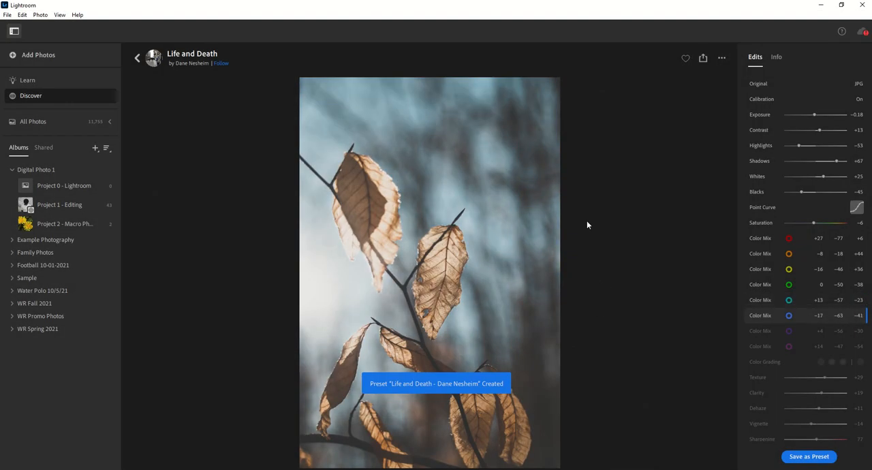
Step: Open the yellow flower photo from the Project 2 macro album for editing and show the available presets
left_click(66, 224)
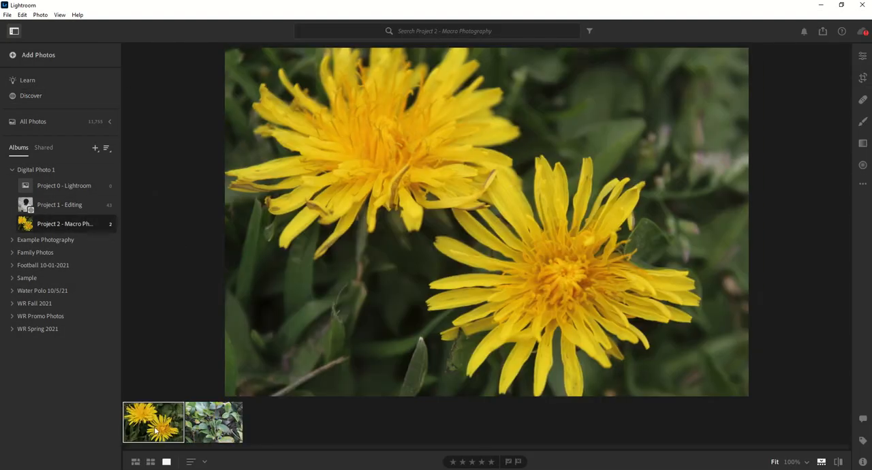
left_click(863, 56)
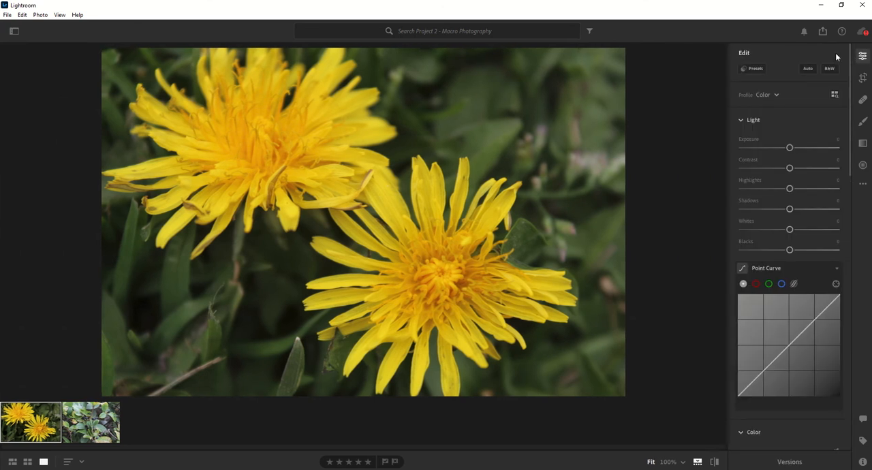
left_click(753, 68)
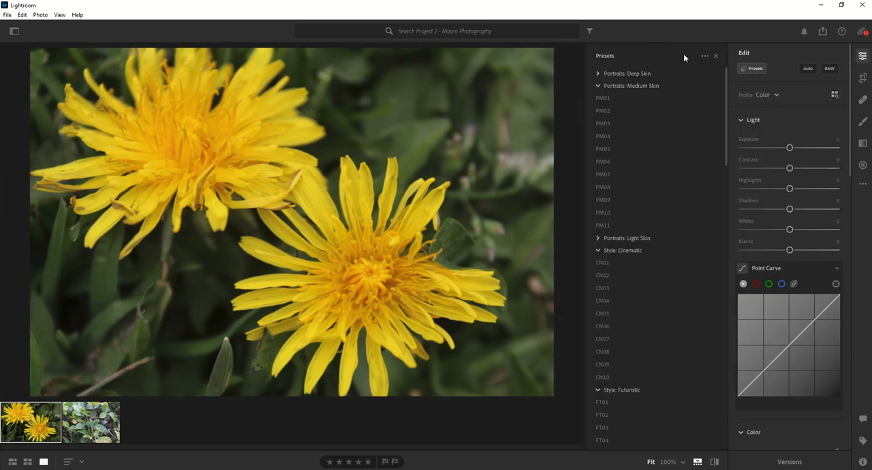
Step: Collapse the expanded preset groups from Portraits: Medium Skin down to Vignetting to reach the saved presets
left_click(704, 56)
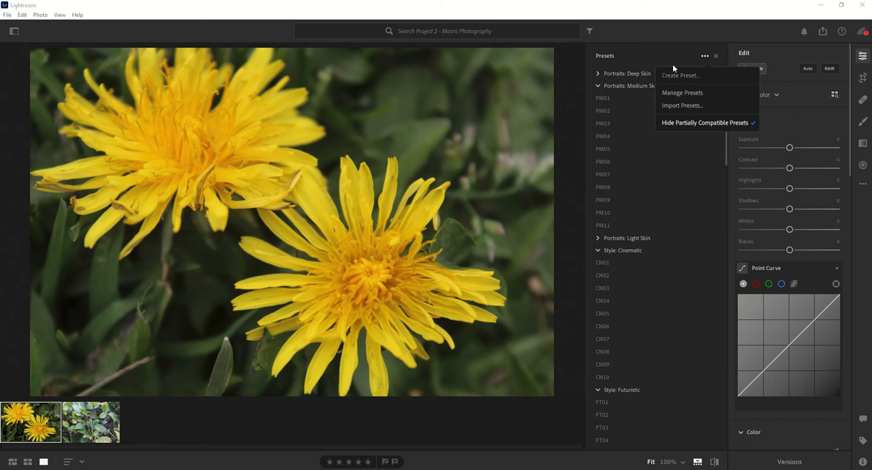
left_click(594, 88)
left_click(598, 86)
left_click(597, 110)
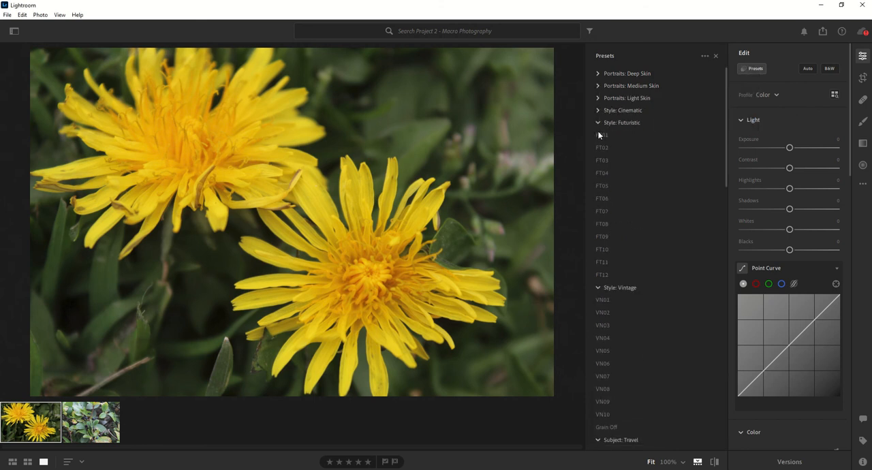
left_click(598, 122)
left_click(598, 135)
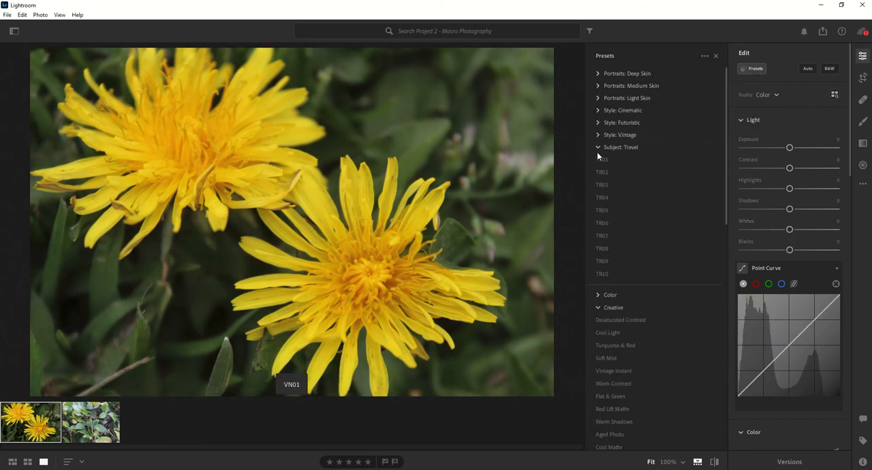
left_click(598, 146)
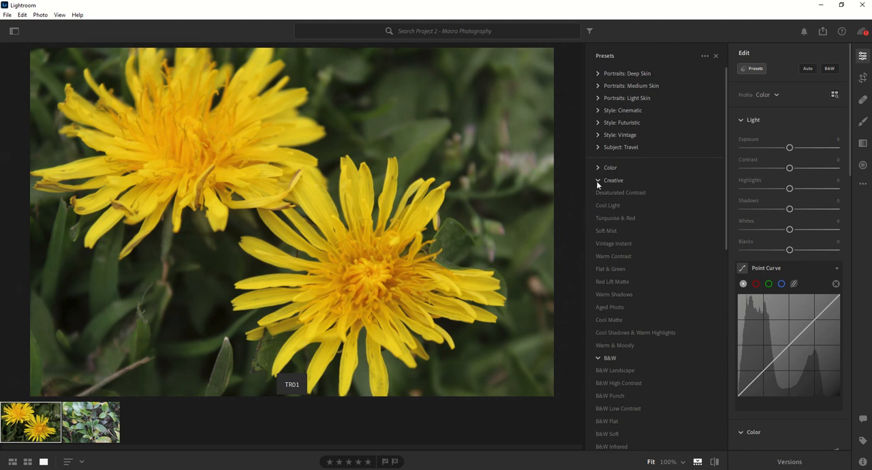
left_click(597, 180)
left_click(597, 192)
left_click(597, 205)
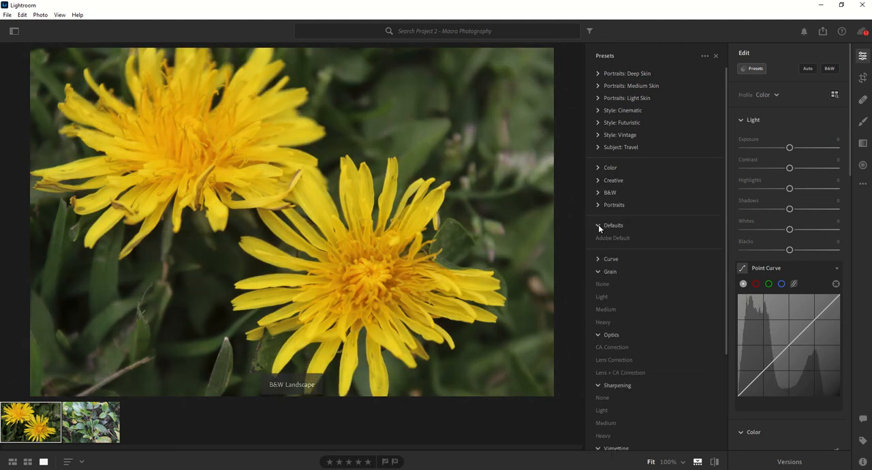
left_click(598, 226)
left_click(599, 259)
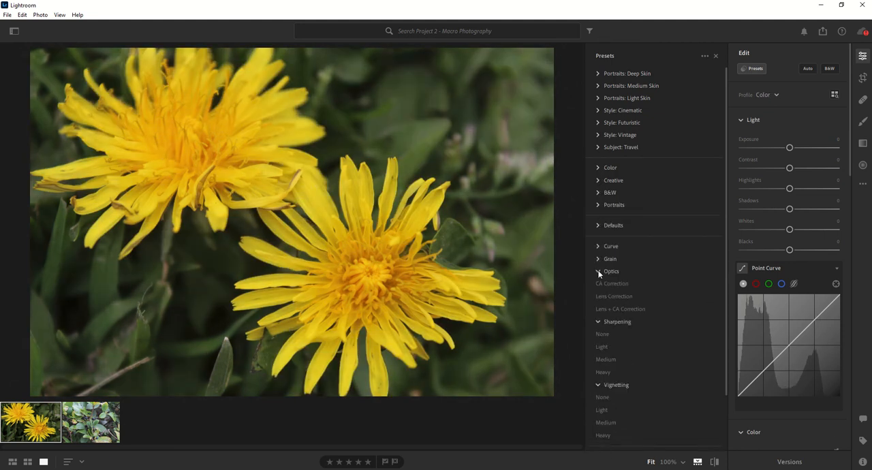
left_click(598, 271)
left_click(598, 283)
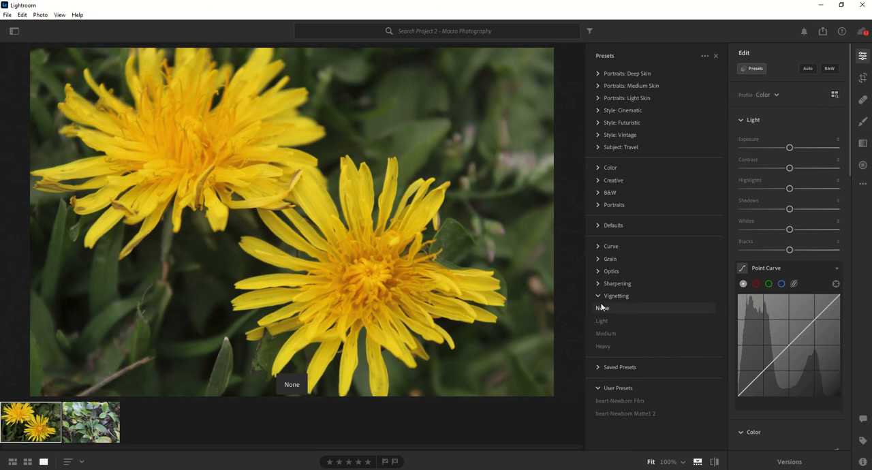
left_click(598, 295)
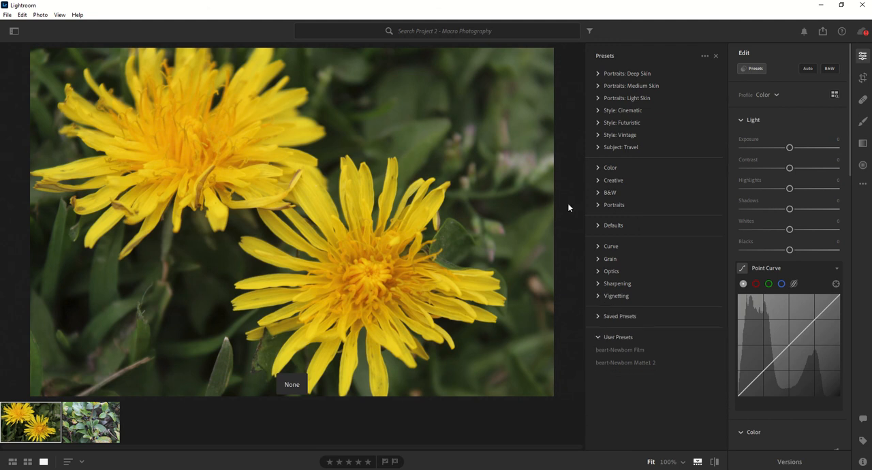
Step: Apply the Life and Death preset from the Saved Presets group to the yellow flower photo
left_click(596, 317)
left_click(633, 330)
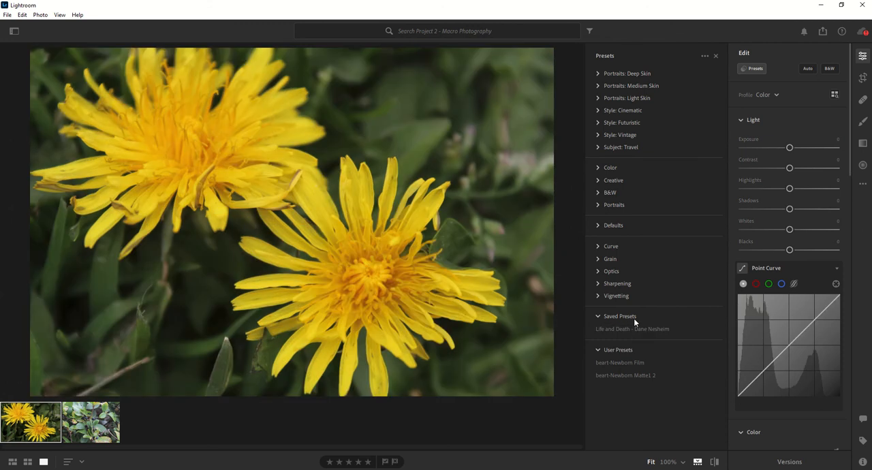
left_click(638, 330)
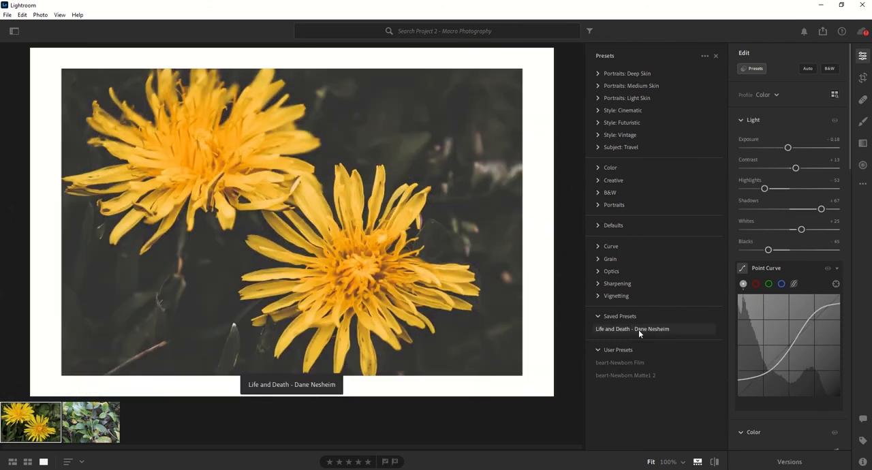
left_click(638, 330)
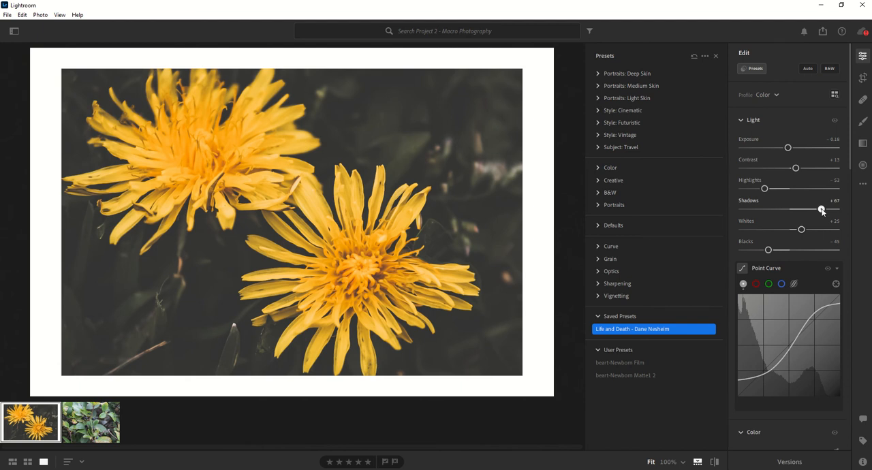
Step: Set the yellow flower photo's Shadows to +88 and Blacks to -43
mouse_move(821, 209)
left_mouse_down()
mouse_move(722, 212)
mouse_move(831, 209)
left_mouse_up()
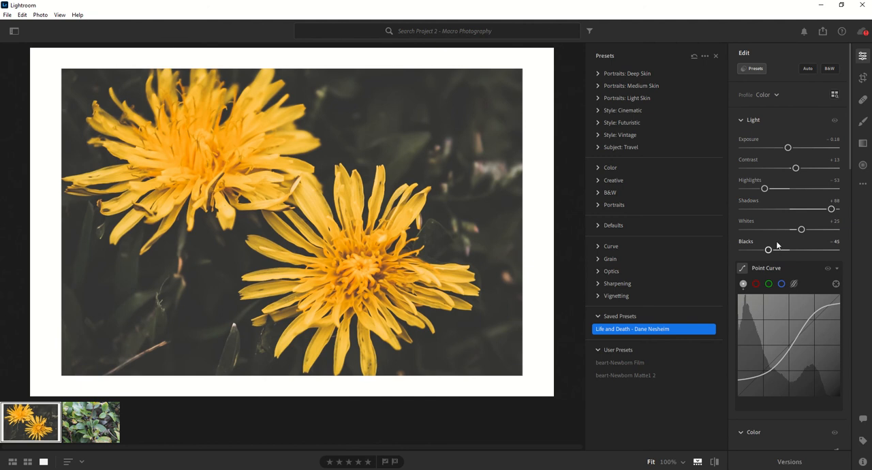
mouse_move(767, 252)
left_mouse_down()
mouse_move(803, 250)
mouse_move(754, 254)
mouse_move(769, 250)
left_mouse_up()
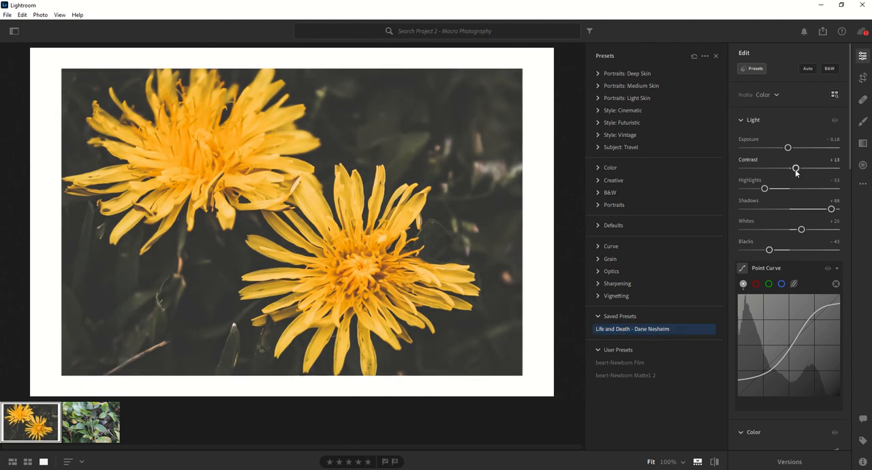
Step: Set the yellow flower photo's Exposure to -0.08 and Contrast to +20, and lower the two darkest points of the point curve
left_click_drag(795, 169, 788, 147)
mouse_move(826, 303)
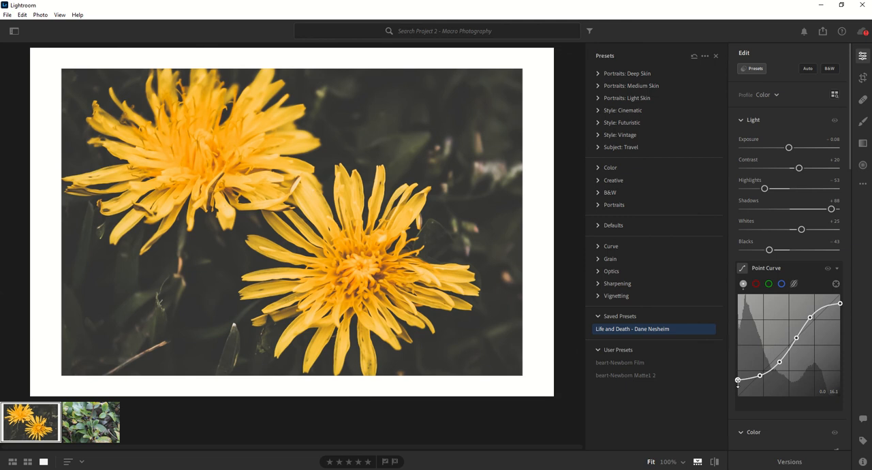
left_click_drag(738, 380, 761, 387)
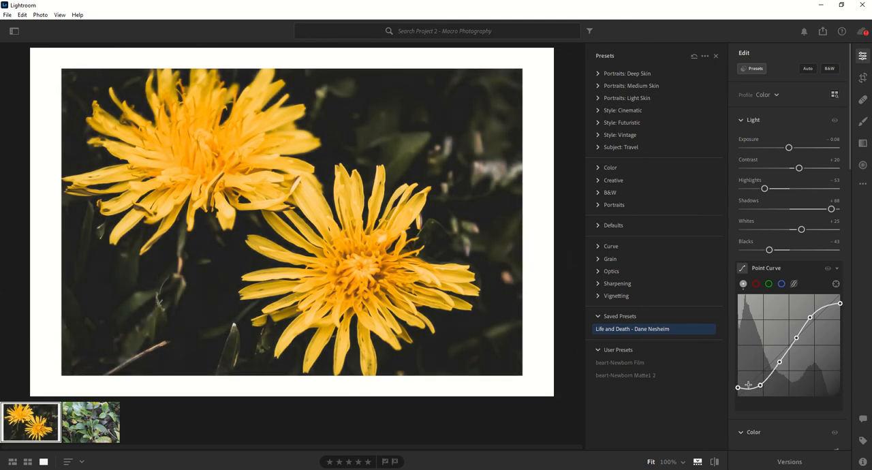
left_click_drag(738, 388, 740, 395)
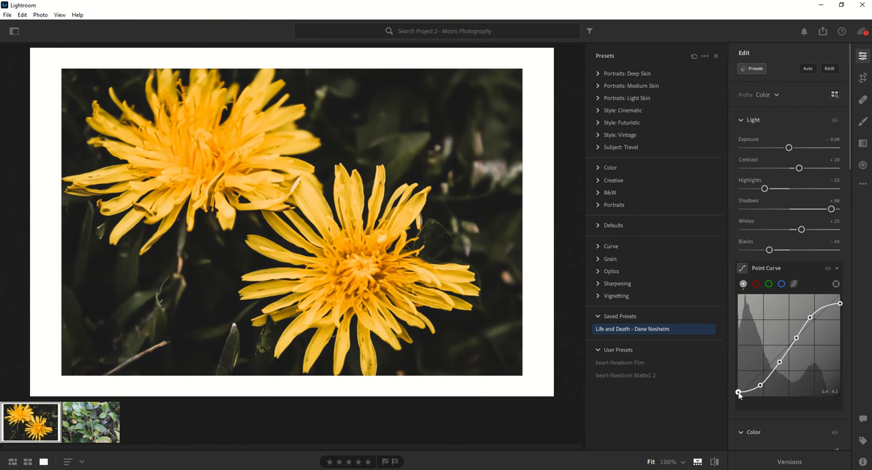
left_click(654, 329)
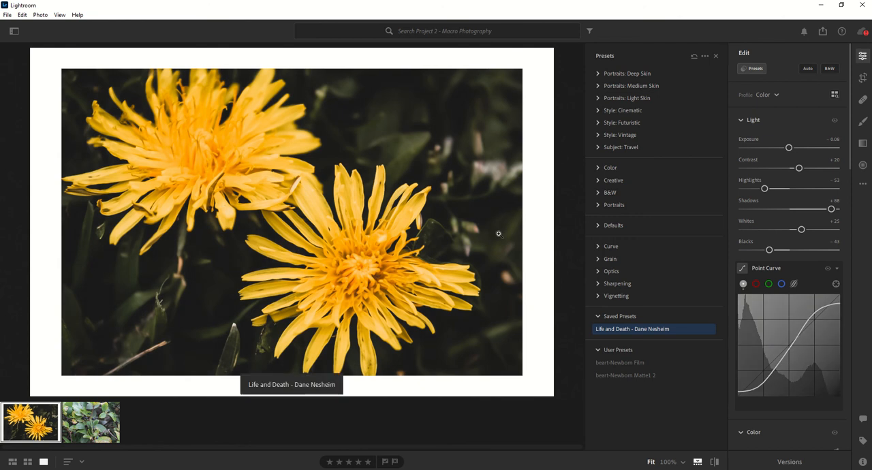
Step: Set the yellow flower photo's effects to Texture +70, Clarity +52, Dehaze +19, Vignette -20 and Grain 31
scroll(810, 384, "down", 5)
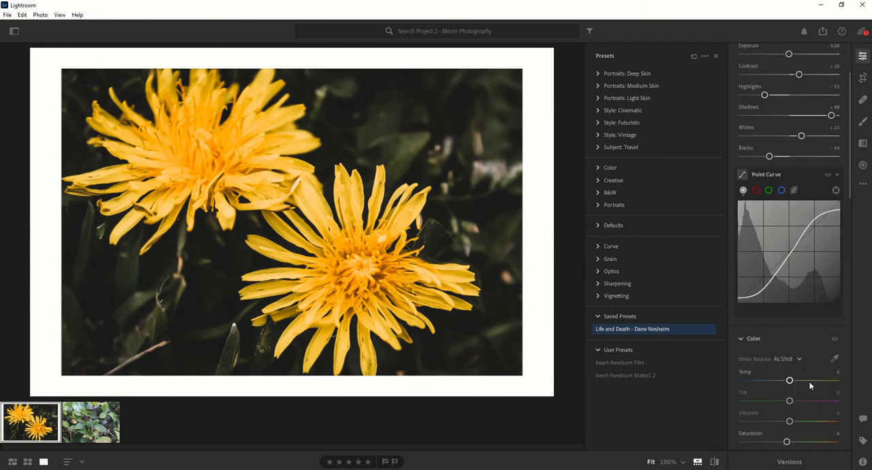
scroll(799, 370, "down", 2)
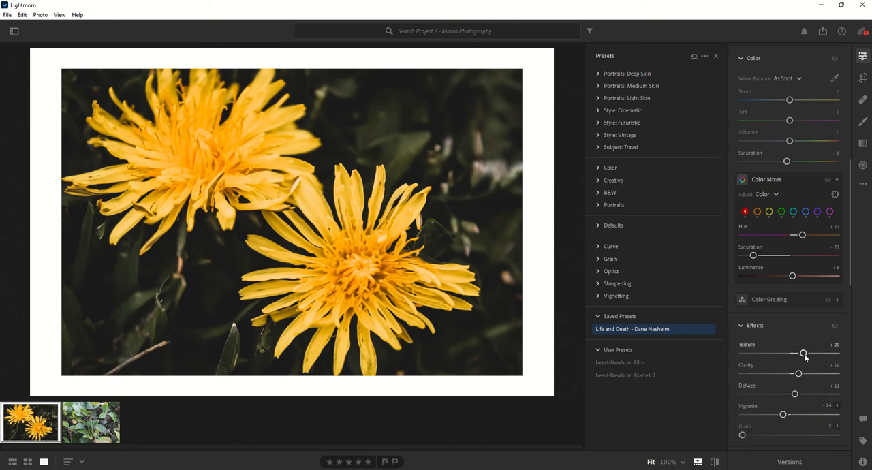
left_click_drag(813, 353, 780, 418)
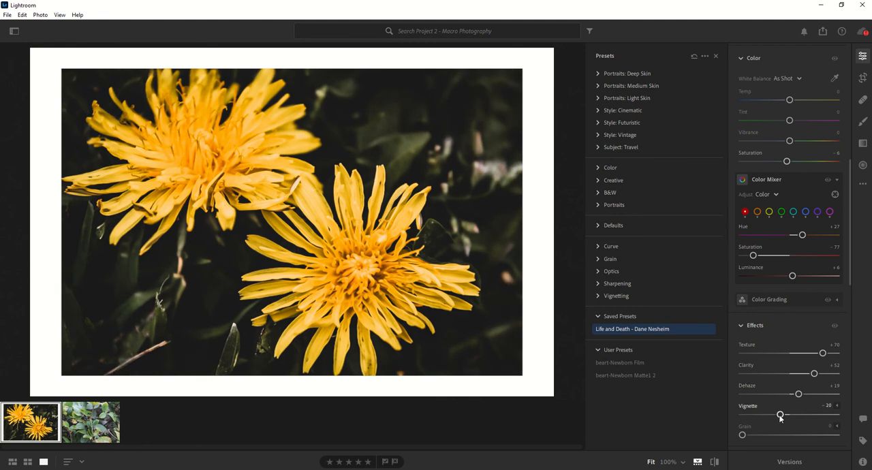
left_click_drag(747, 434, 777, 434)
scroll(777, 434, "down", 10)
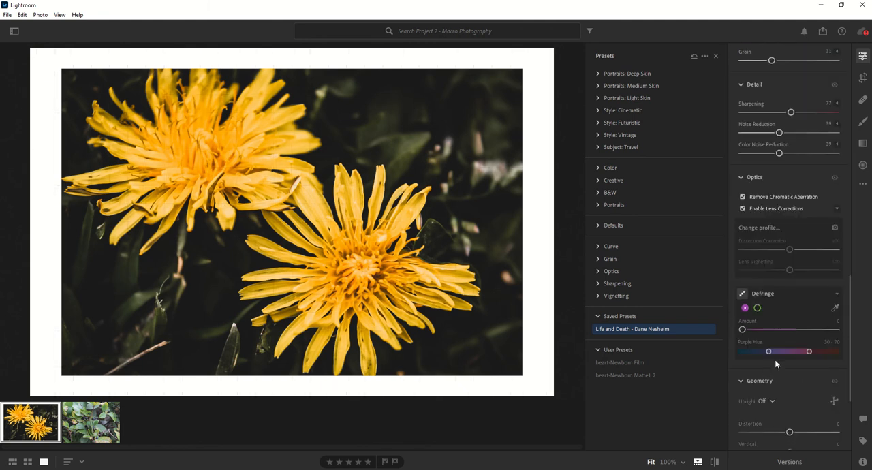
scroll(775, 363, "up", 15)
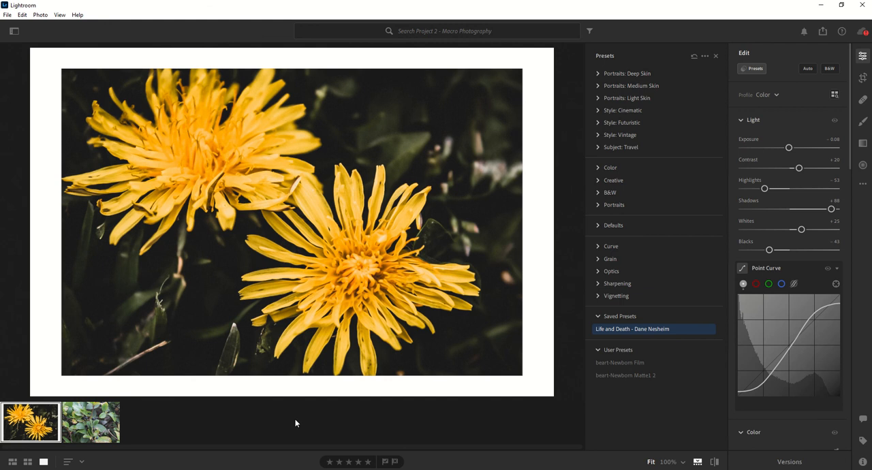
right_click(42, 424)
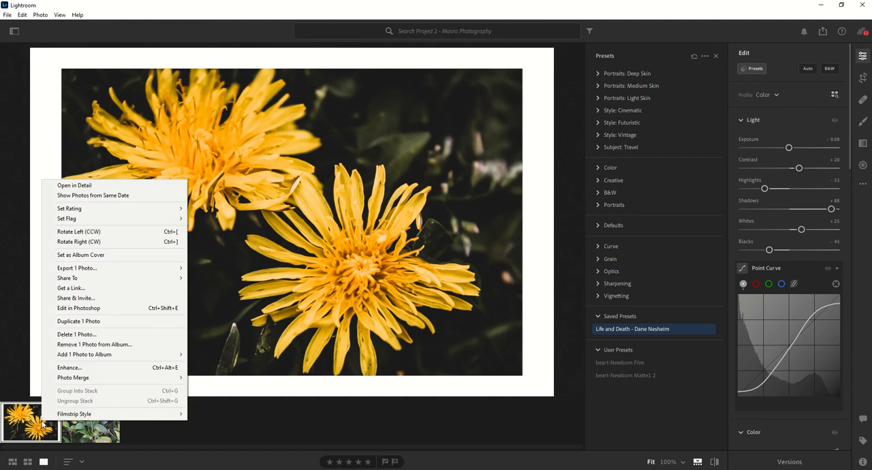
key("Escape")
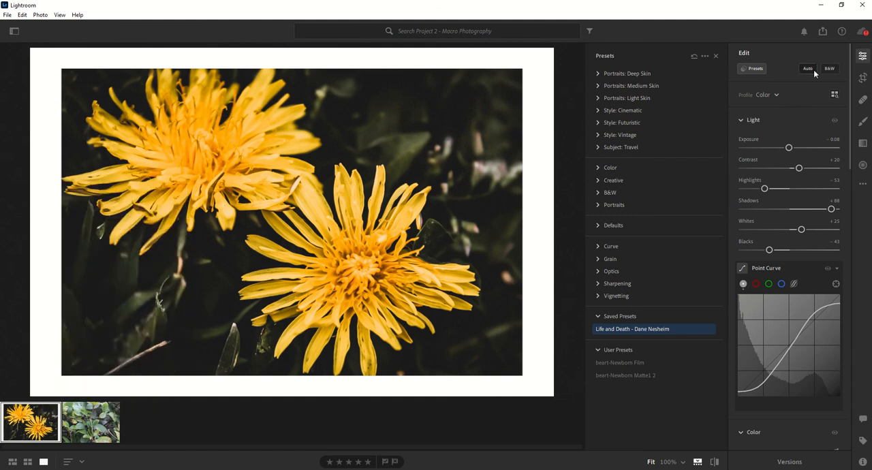
Step: Show the featured community photos of the Close Up category in Discover
left_click(14, 31)
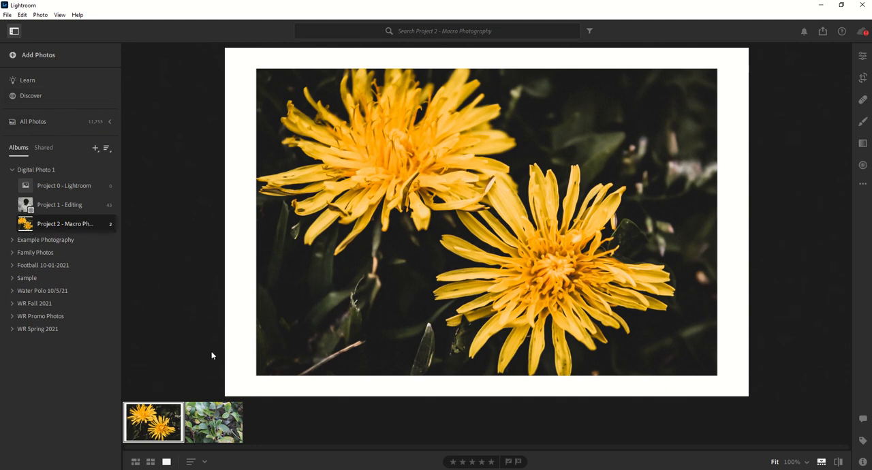
left_click(37, 101)
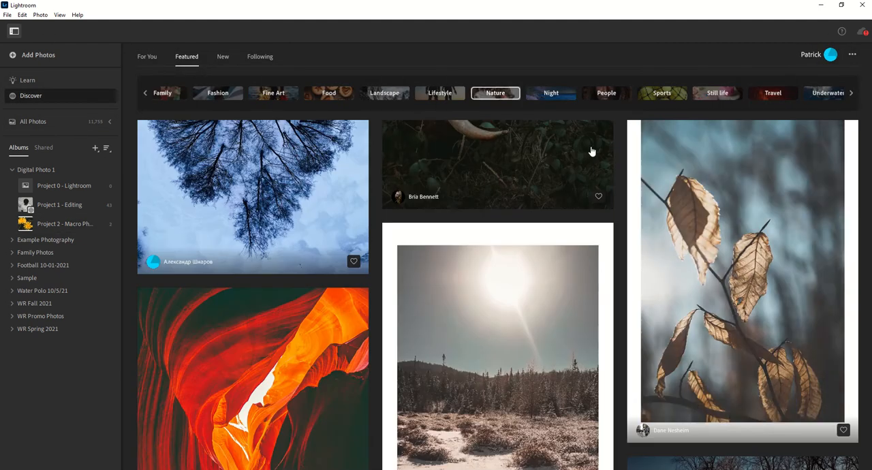
left_click(146, 93)
left_click(144, 93)
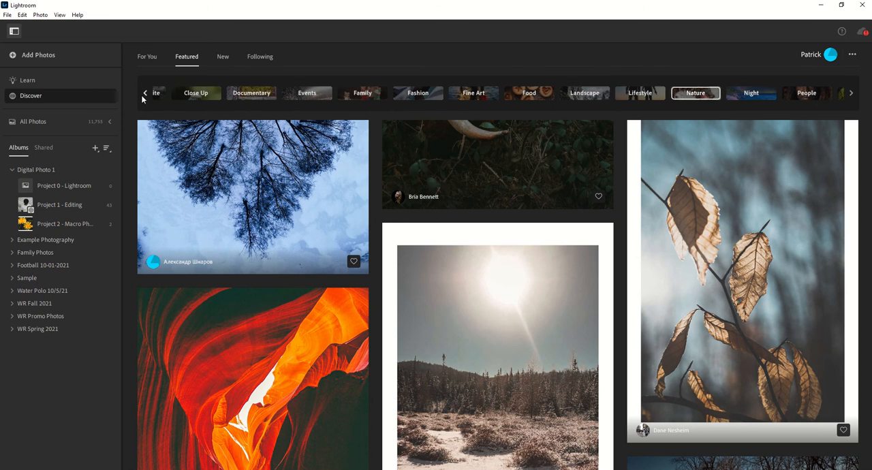
left_click(267, 94)
left_click(339, 92)
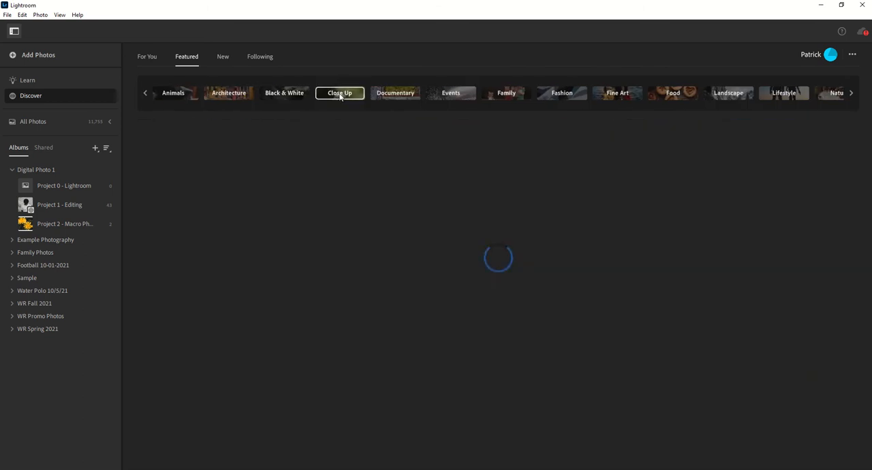
Step: Open the black-and-white broken thread photo and save its edits as a preset in the Saved Presets group
scroll(617, 210, "down", 10)
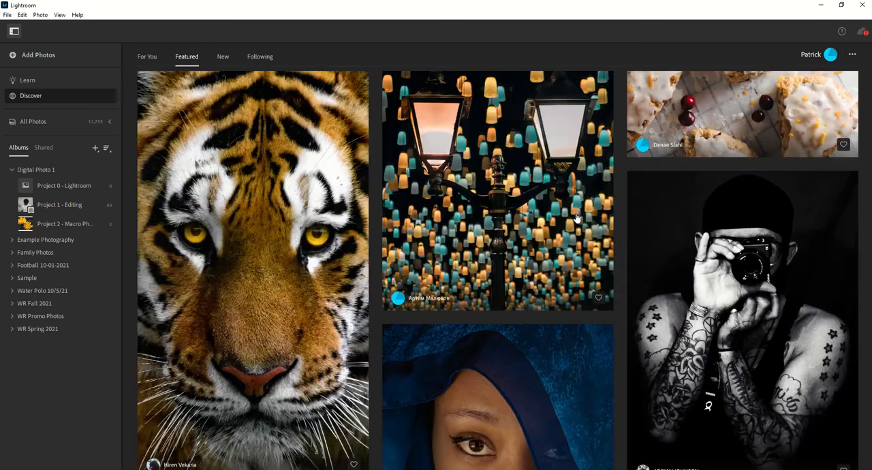
scroll(513, 234, "down", 3)
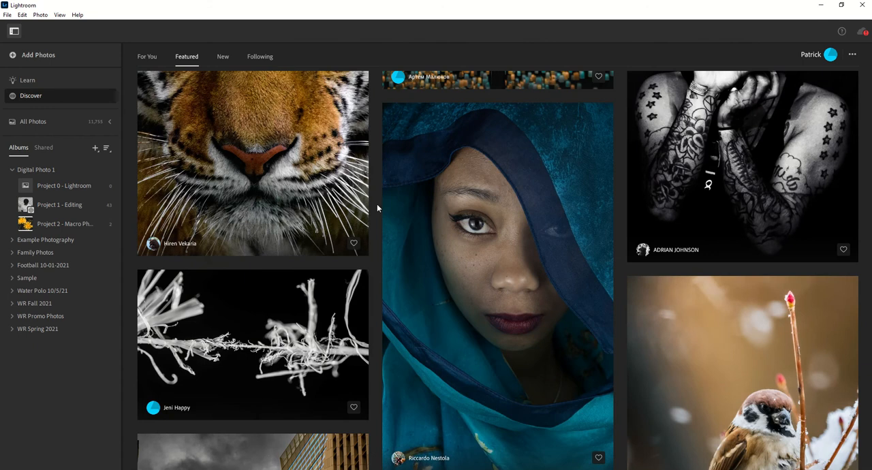
scroll(304, 231, "down", 3)
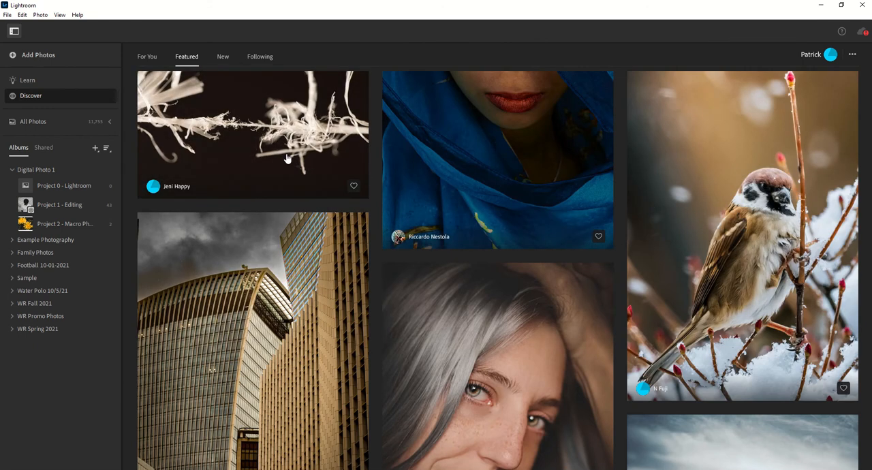
scroll(286, 238, "up", 2)
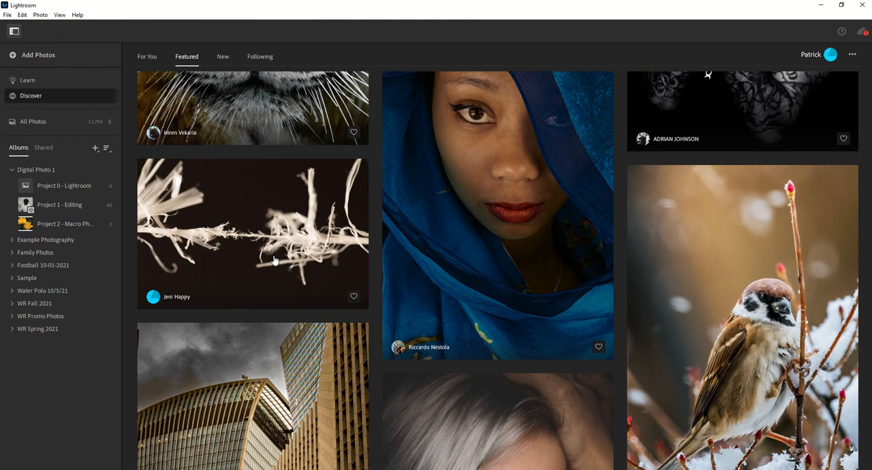
left_click(246, 257)
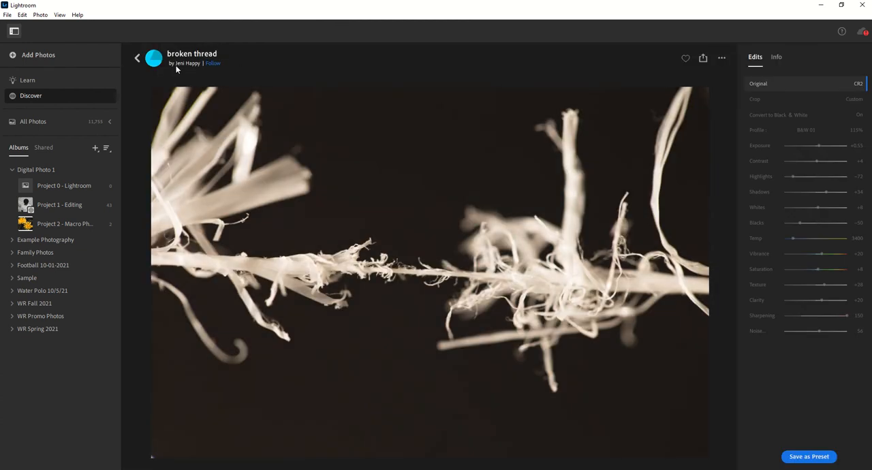
left_click(817, 457)
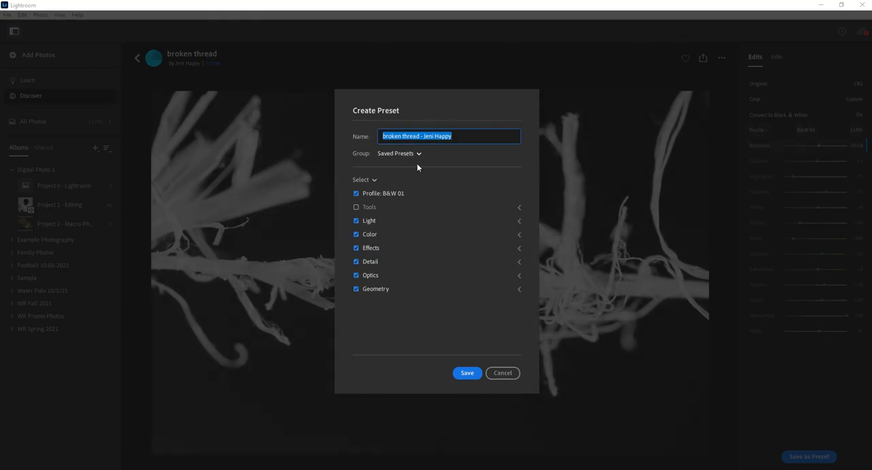
left_click(467, 373)
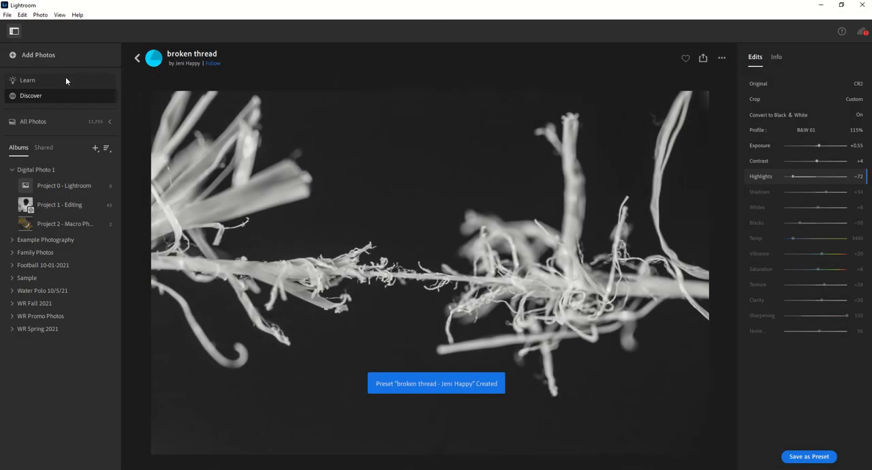
Step: Open the leaf and berry photo from the Project 2 macro album for editing and show the available presets
left_click(83, 224)
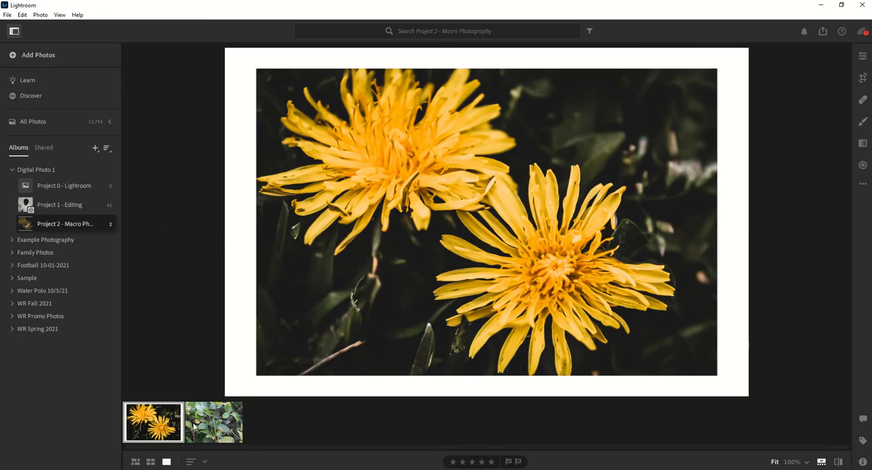
key("Right")
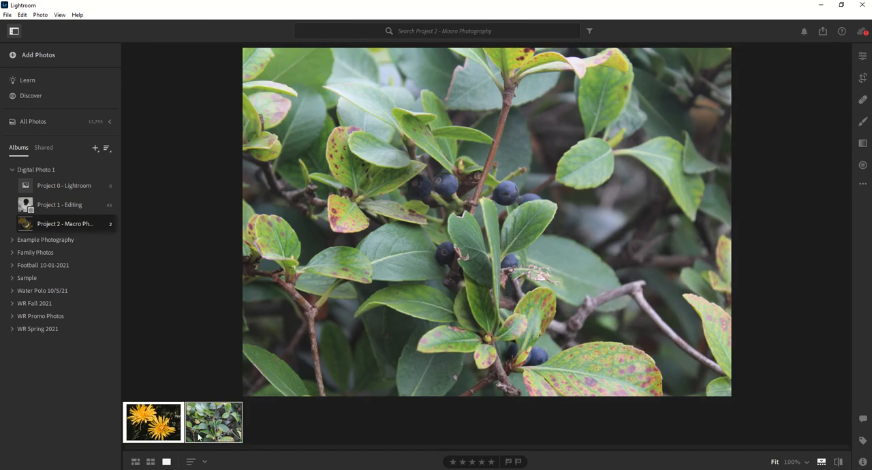
left_click(862, 56)
left_click(750, 69)
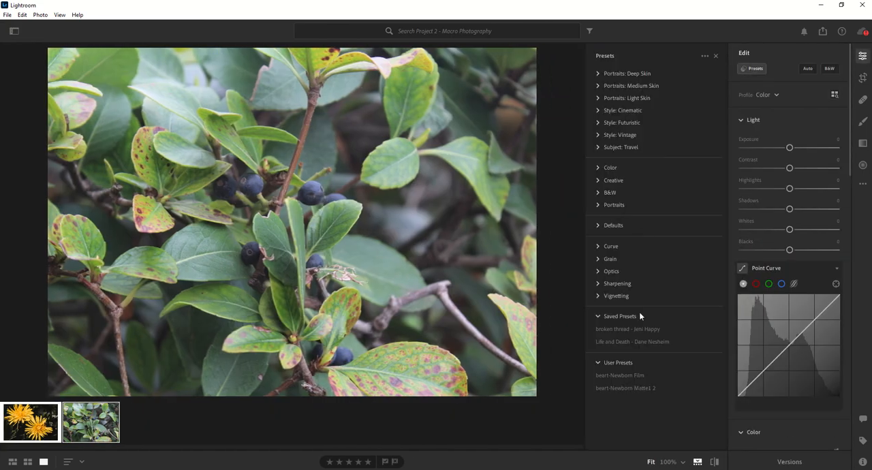
Step: Compare the Life and Death and broken thread presets on the leaf and berry photo, finishing with Life and Death applied
left_click(632, 342)
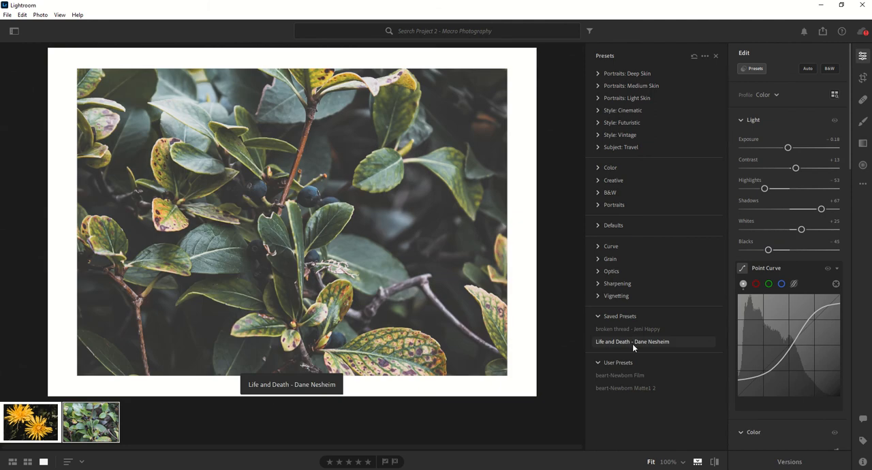
left_click(632, 328)
left_click(632, 342)
left_click(630, 327)
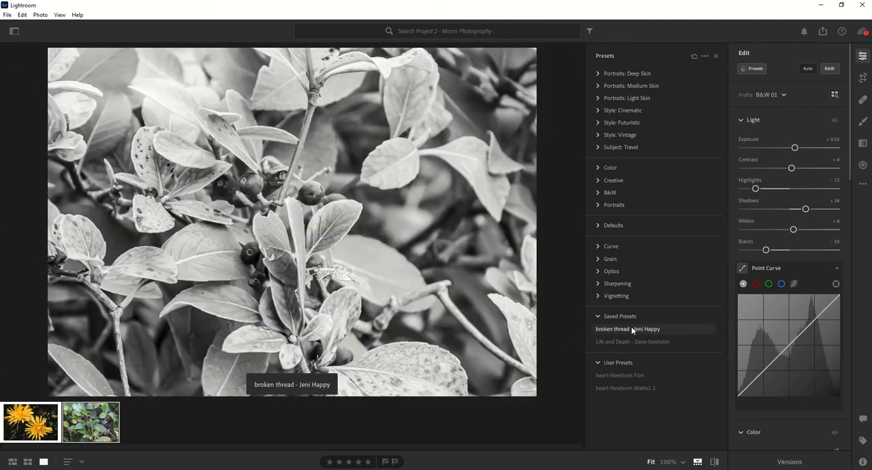
left_click(619, 341)
left_click(637, 331)
left_click(639, 342)
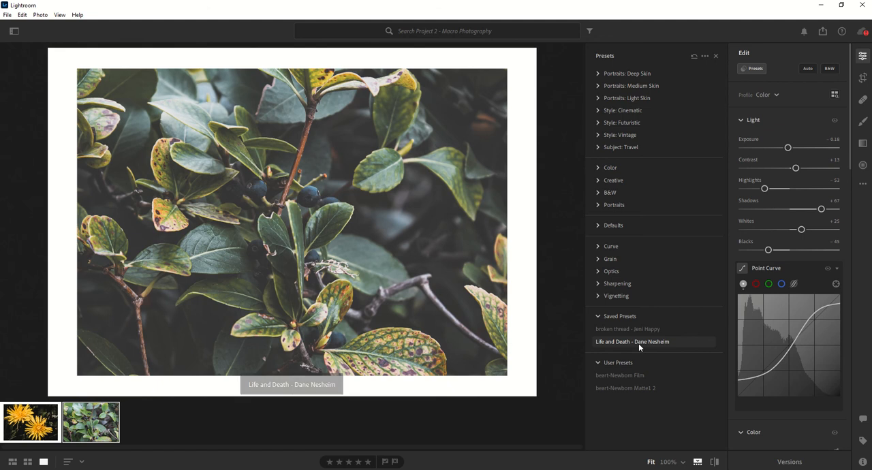
left_click(640, 331)
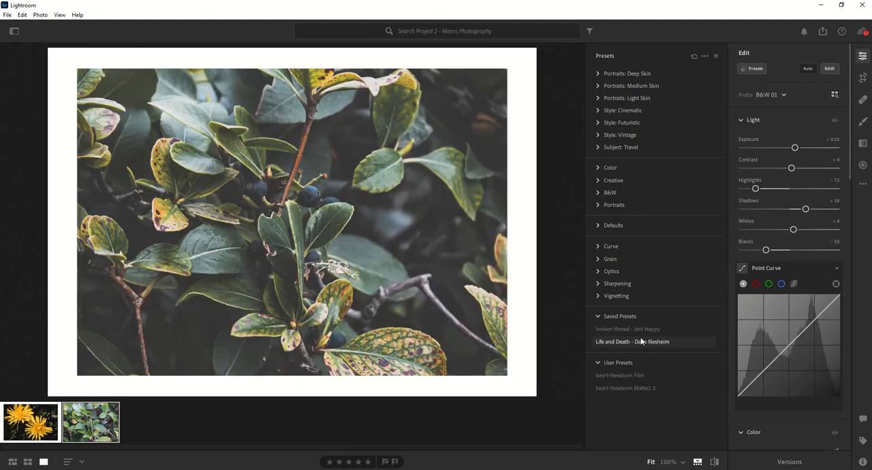
left_click(640, 341)
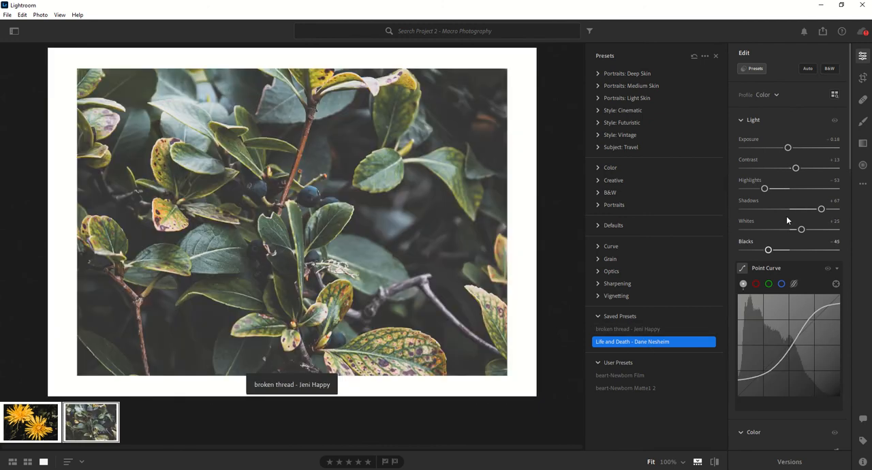
Step: Copy the yellow flower photo's edit settings, paste them onto the leaf and berry photo, and show the album list
left_click(40, 439)
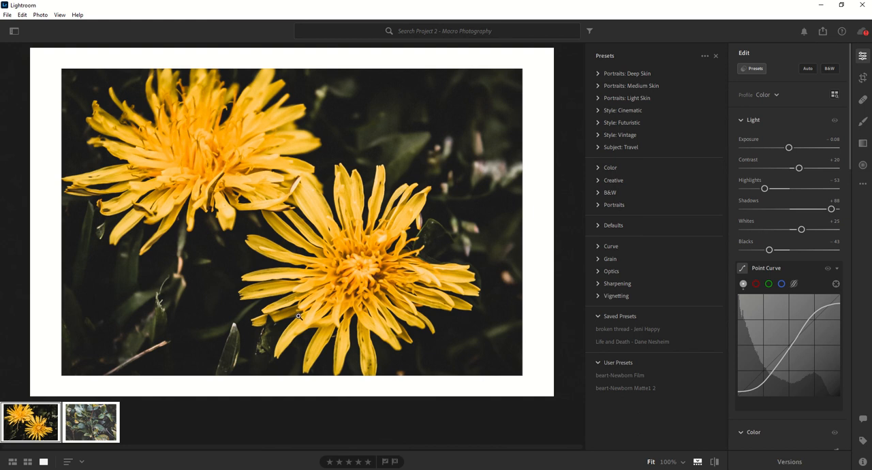
left_click(90, 433)
key("ctrl+v")
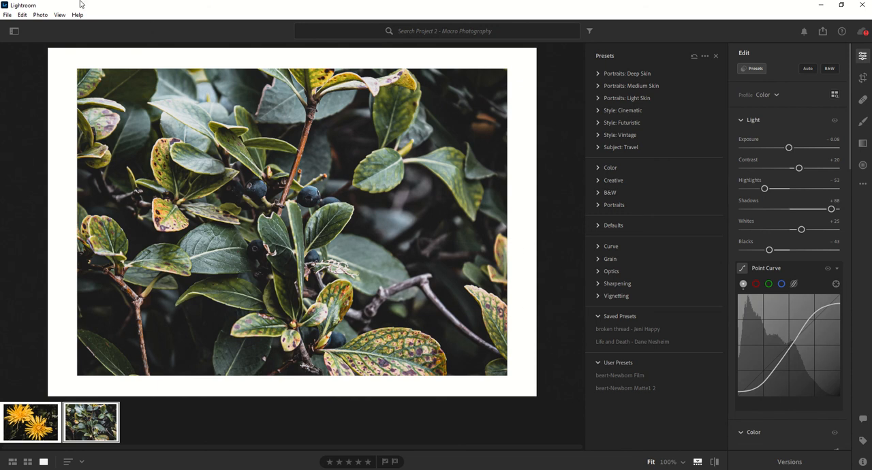
left_click(14, 30)
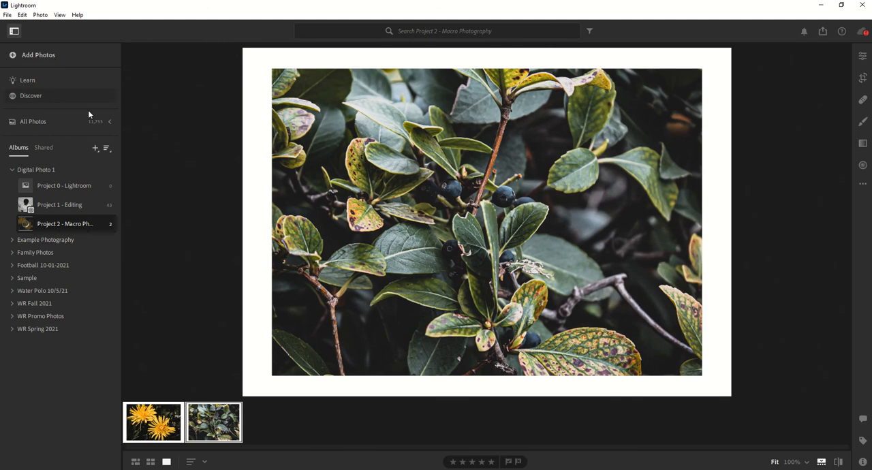